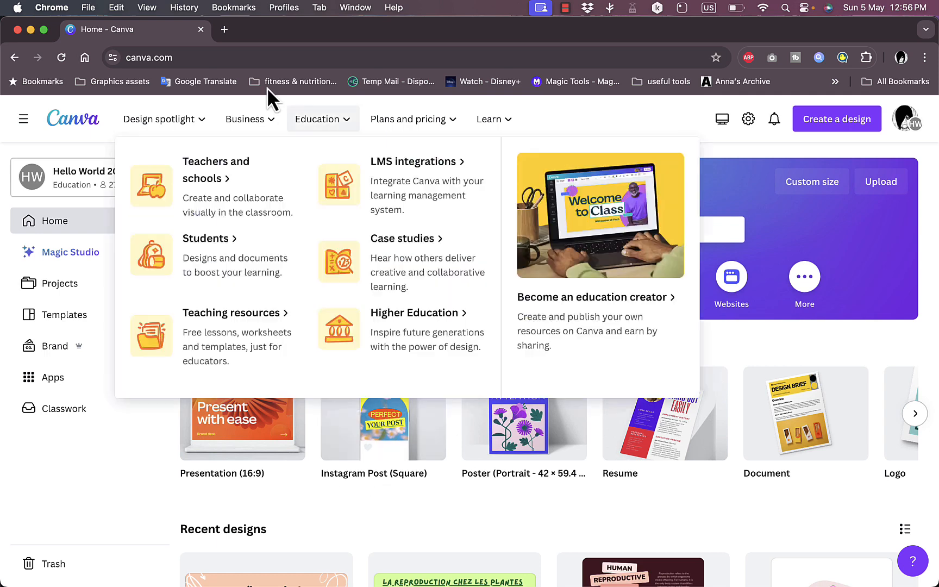
# - Search the web for "amazon kdp cover calculator" in a new tab and open the KDP Cover Calculator page
pyautogui.click(223, 29)
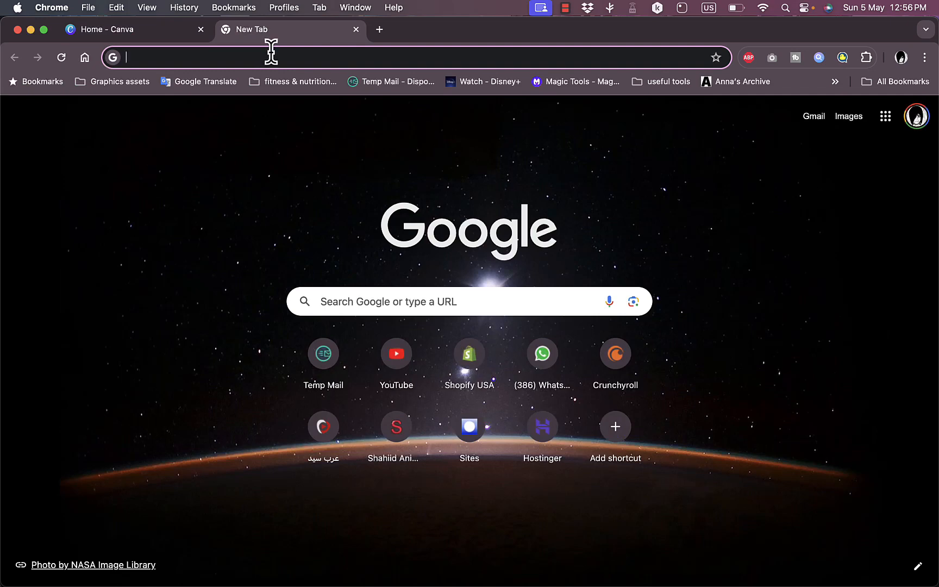
pyautogui.write('amazon')
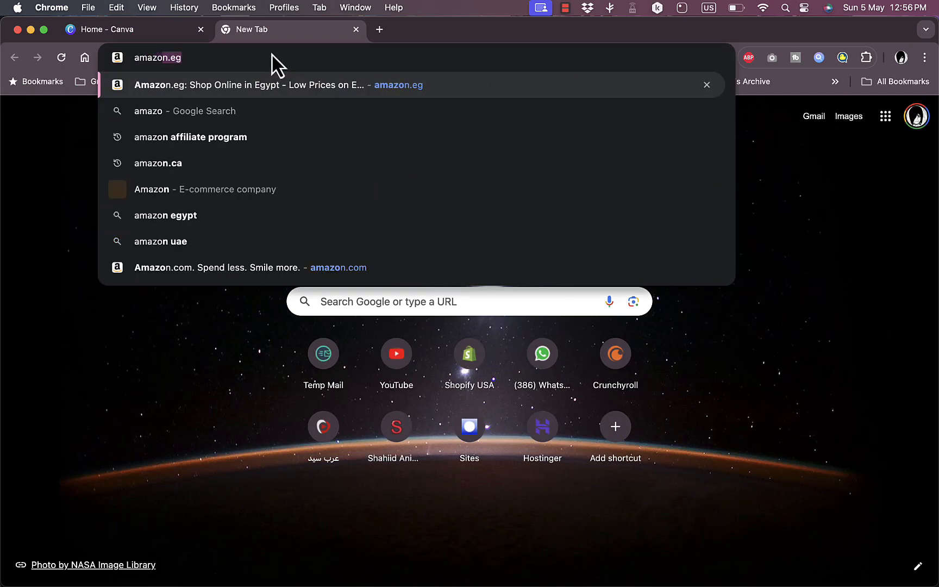
pyautogui.write(' kdp')
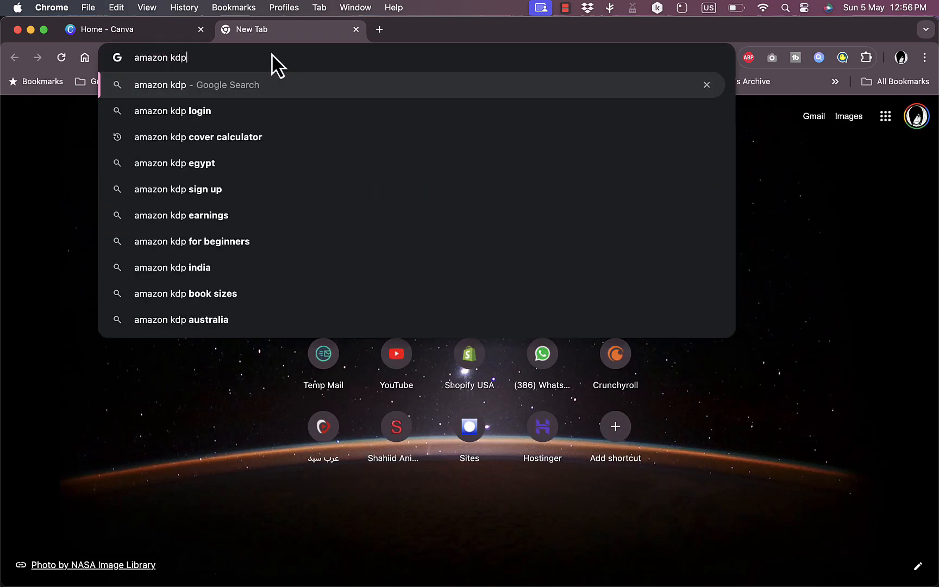
pyautogui.press('Down')
pyautogui.press('Return')
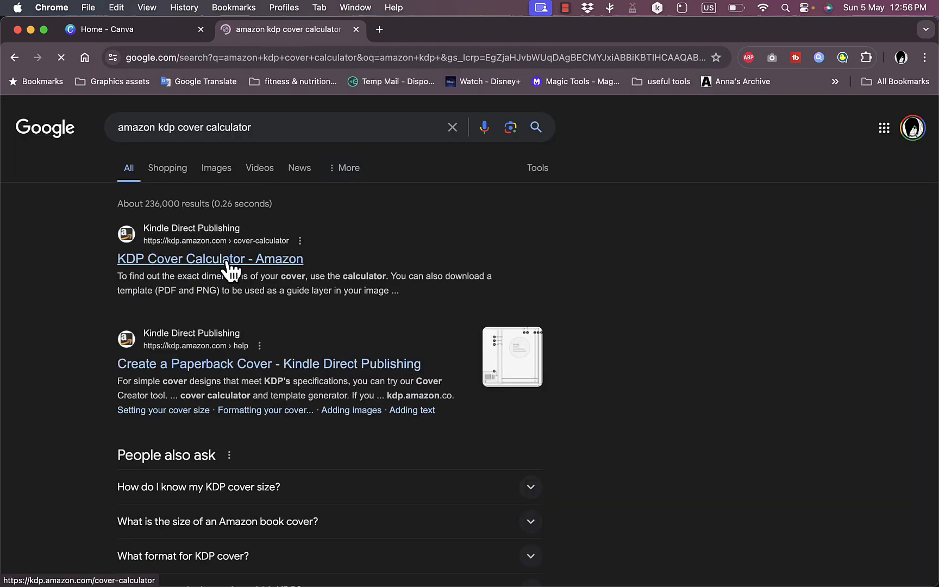
pyautogui.click(228, 262)
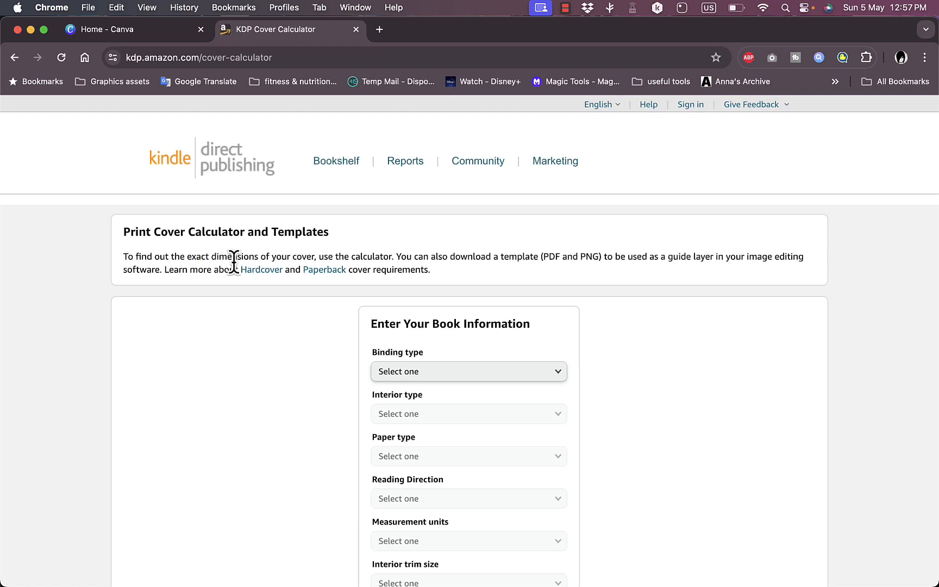
# - Set the book's binding type to Paperback, interior type to Black & white and paper type to White paper
pyautogui.scroll(-2, 425, 280)
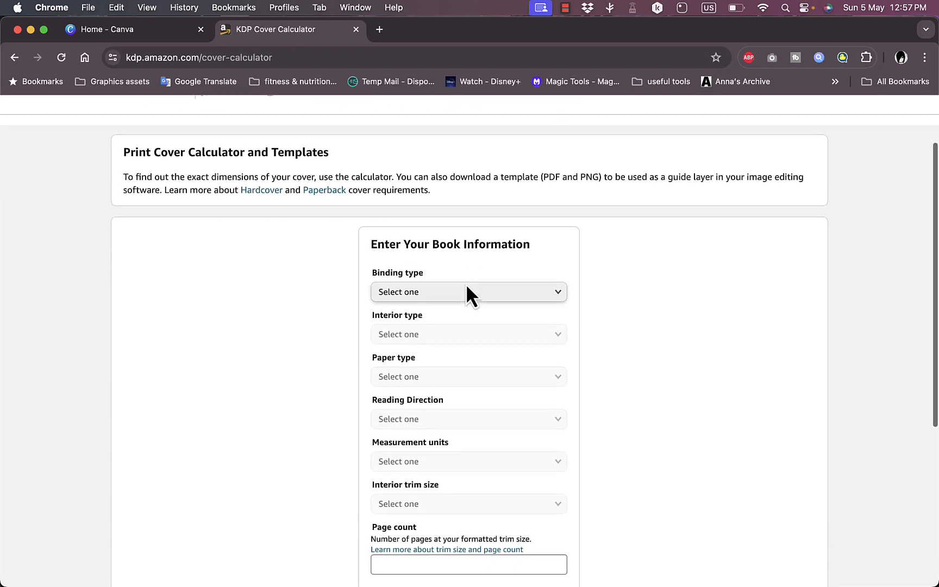
pyautogui.scroll(-2, 466, 283)
pyautogui.click(459, 282)
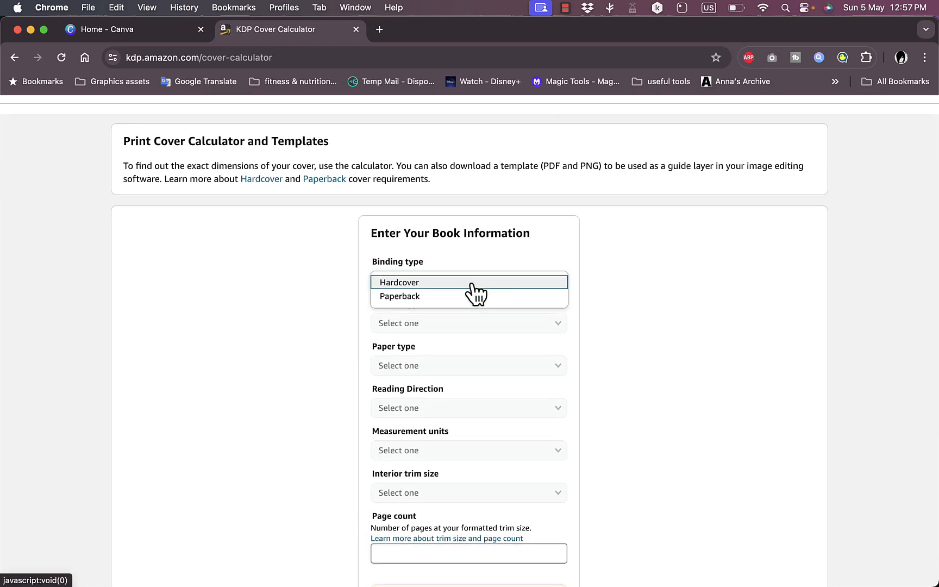
pyautogui.click(410, 297)
pyautogui.click(472, 328)
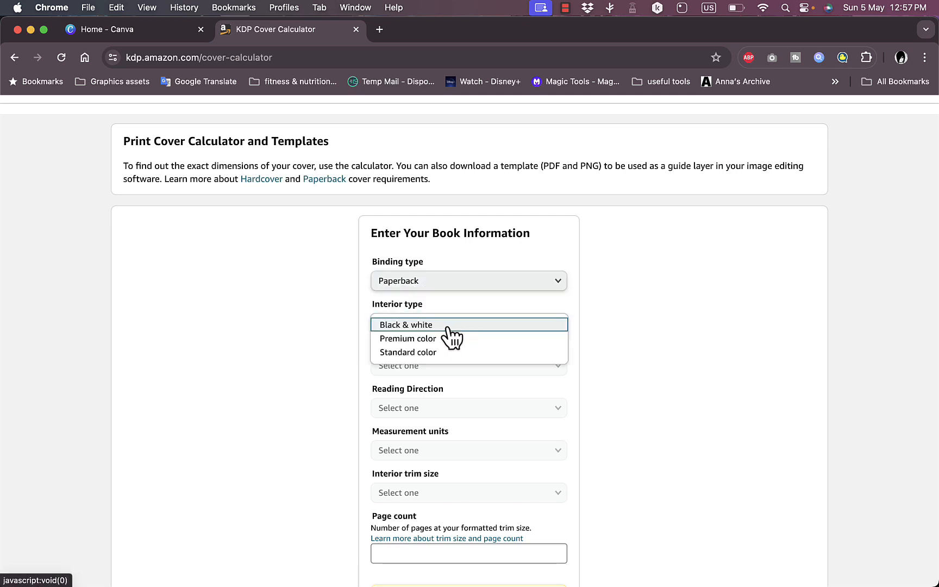
pyautogui.click(448, 326)
pyautogui.click(457, 367)
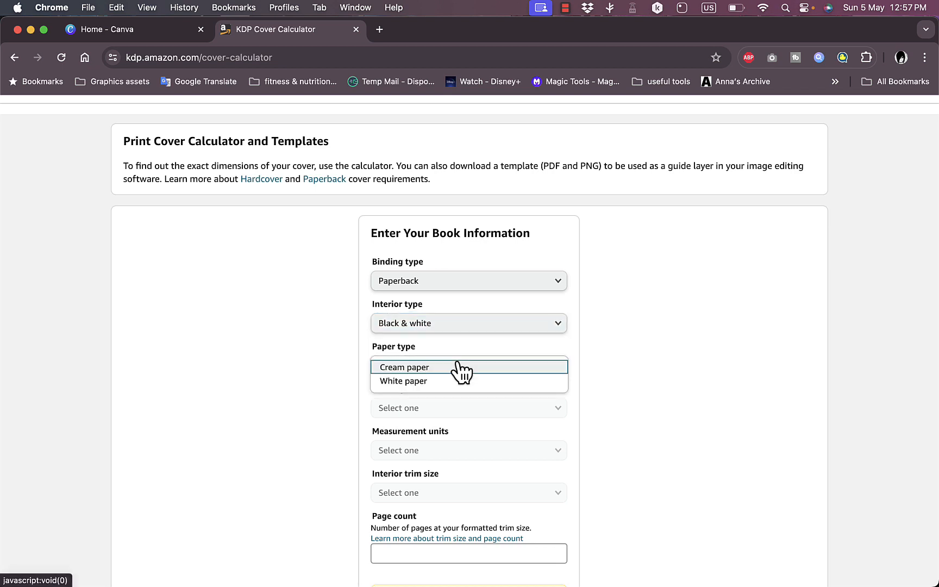
pyautogui.click(454, 381)
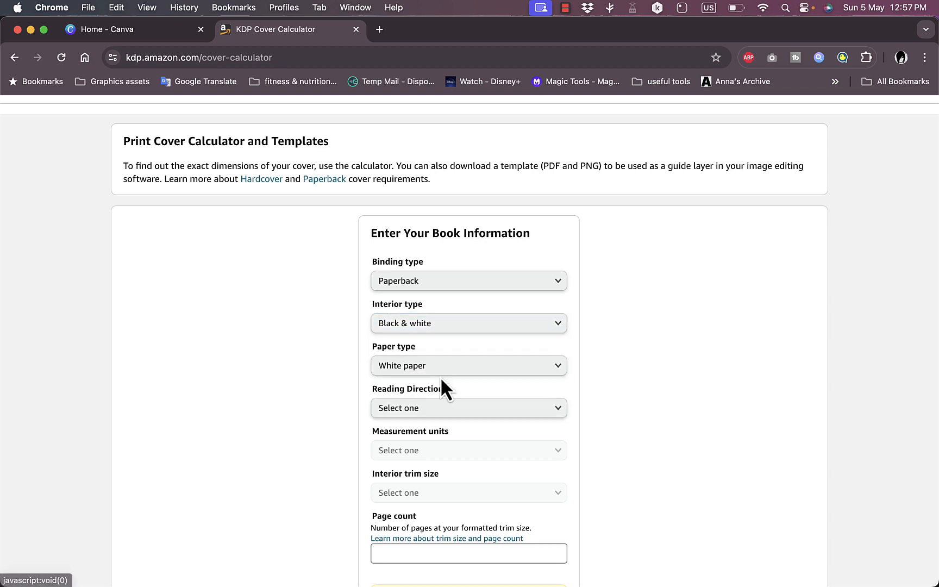
# - Set the reading direction to Left to Right and the measurement units to Inches
pyautogui.click(455, 408)
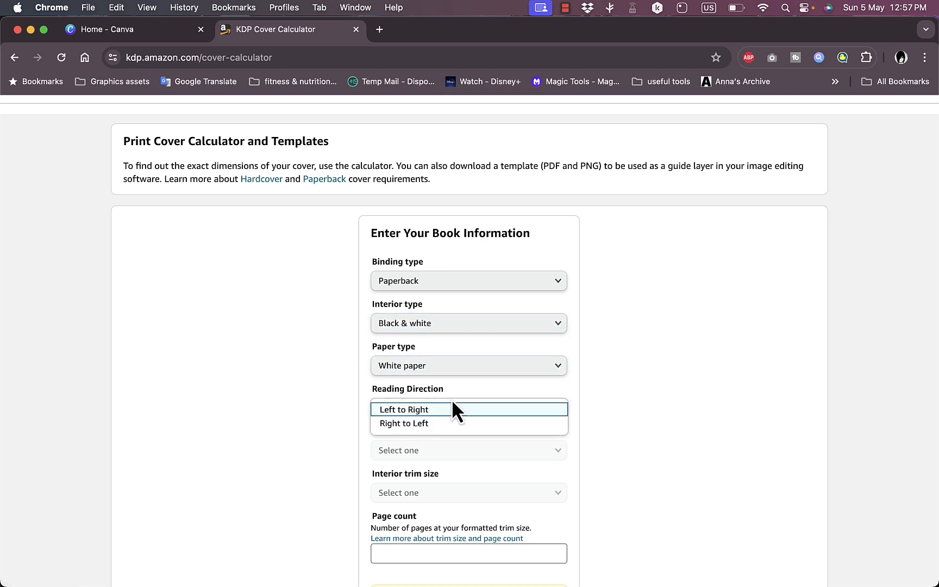
pyautogui.click(326, 387)
pyautogui.click(397, 412)
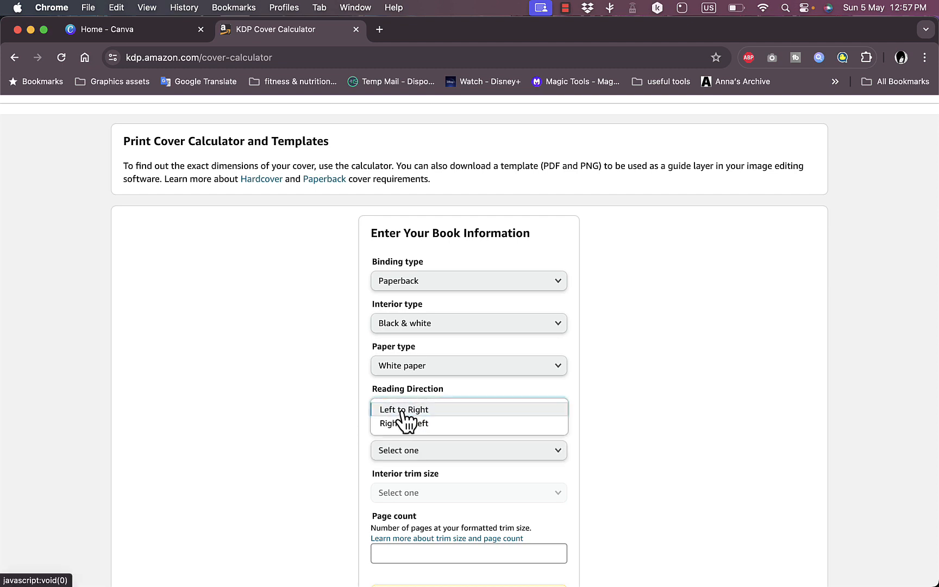
pyautogui.click(403, 408)
pyautogui.click(459, 451)
pyautogui.scroll(-3, 459, 450)
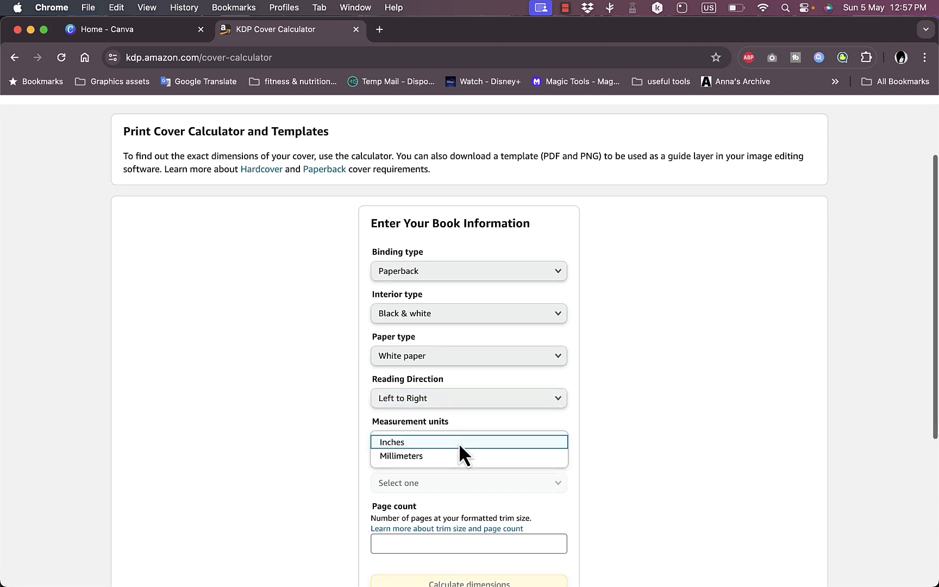
pyautogui.click(399, 374)
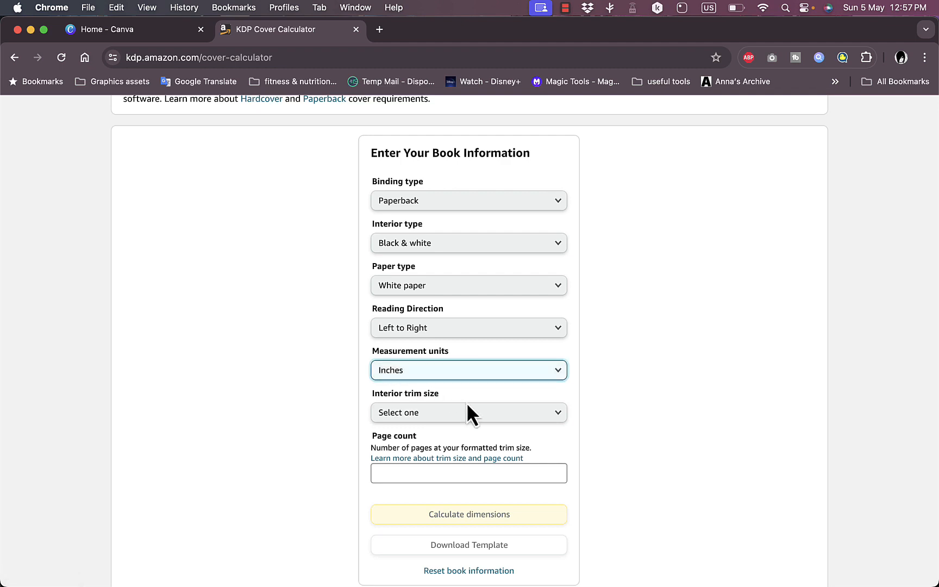
# - Set the interior trim size to 7 x 10 in and the page count to 300, and calculate the cover dimensions
pyautogui.click(484, 413)
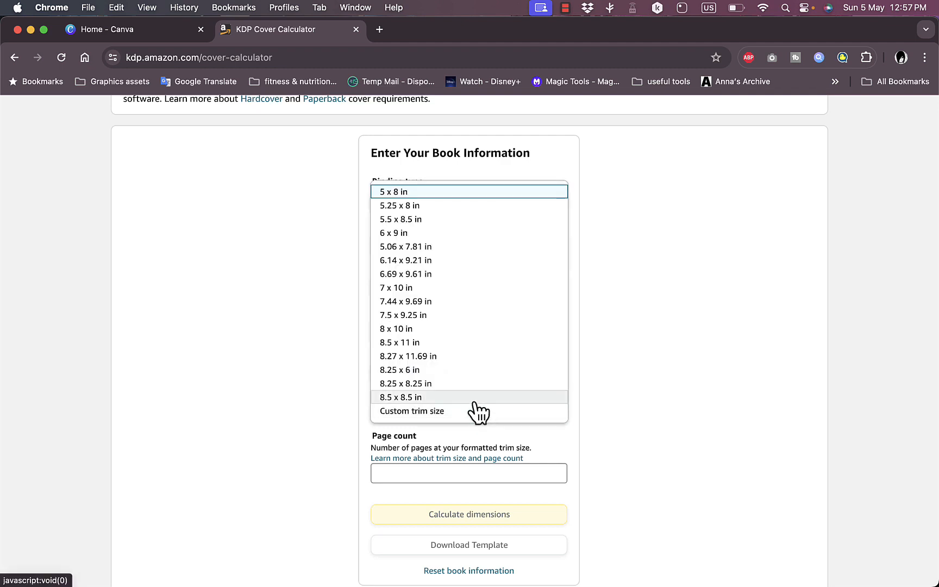
pyautogui.click(446, 288)
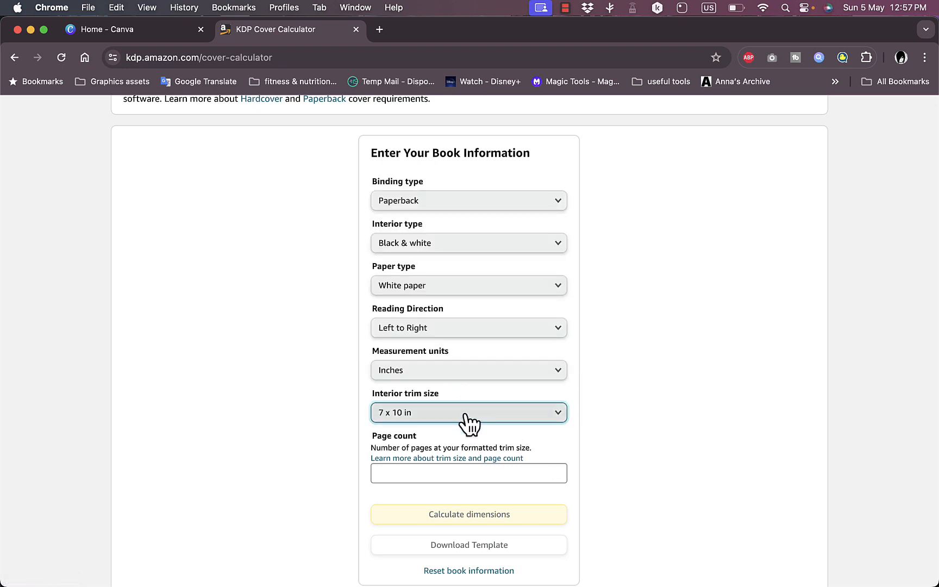
pyautogui.click(452, 472)
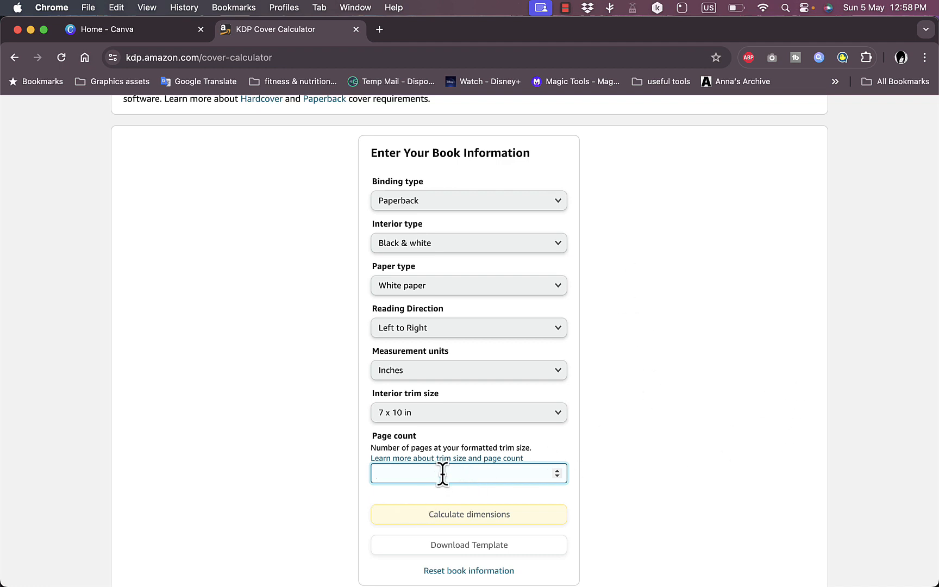
pyautogui.click(645, 457)
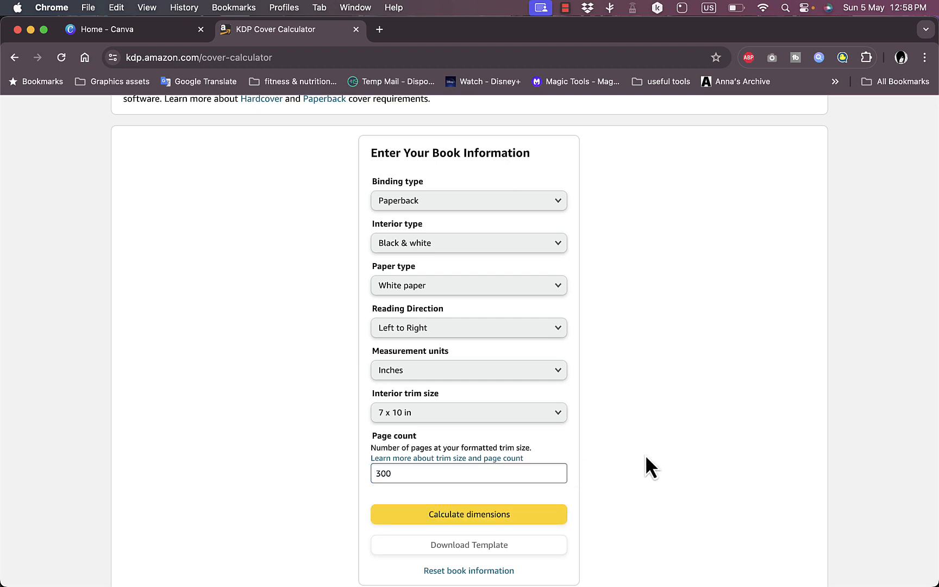
pyautogui.scroll(-3, 644, 457)
pyautogui.click(451, 414)
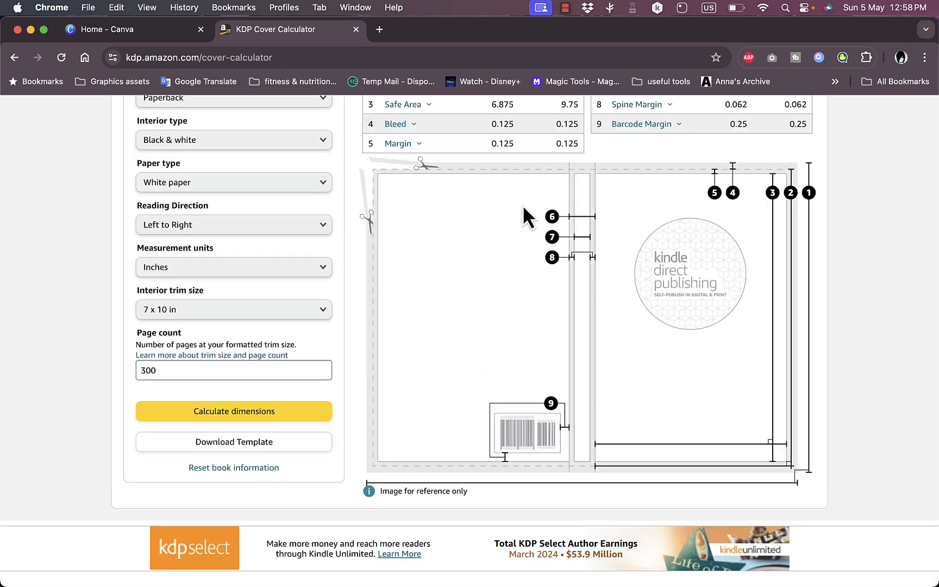
# - Download the print cover template for the calculated book dimensions
pyautogui.scroll(2, 522, 205)
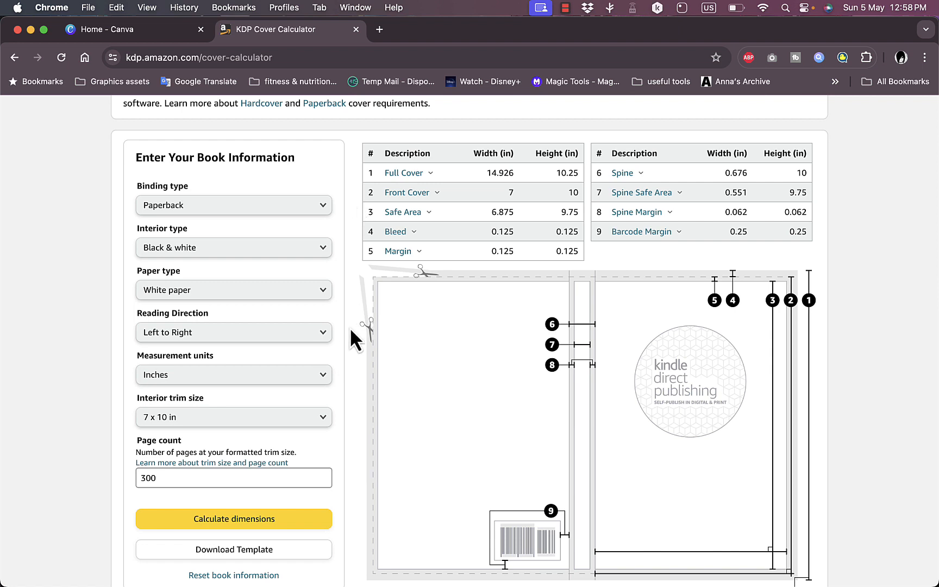
pyautogui.scroll(-1, 365, 353)
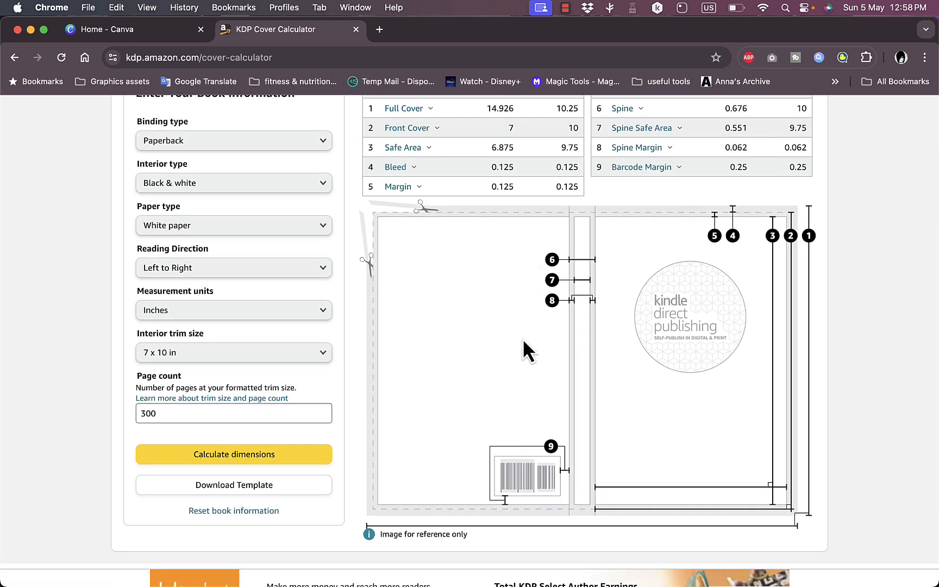
pyautogui.click(249, 493)
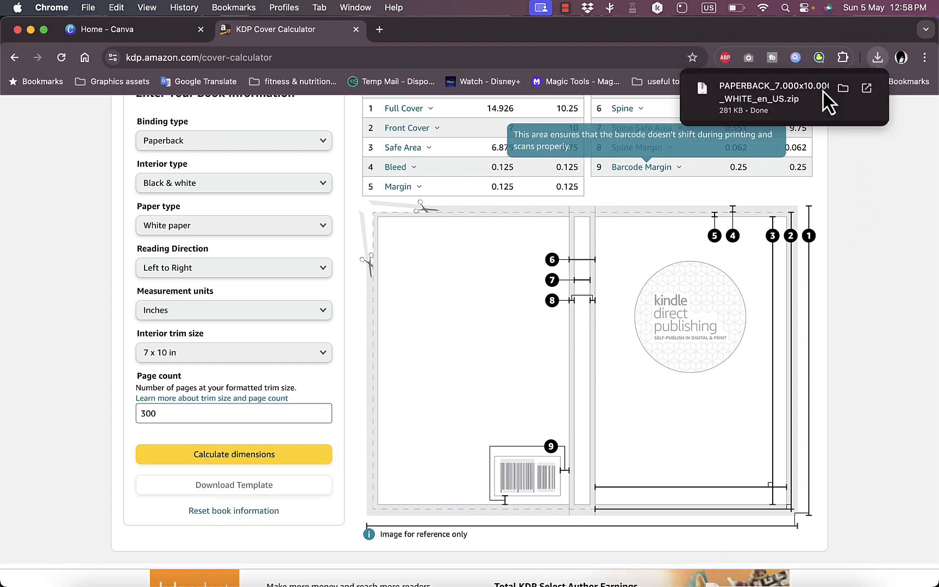
# - Extract the downloaded template archive and select the PNG template inside its PAPERBACK_7.000x10.000_300_BW_WHITE_en_US folder in Finder
pyautogui.click(772, 89)
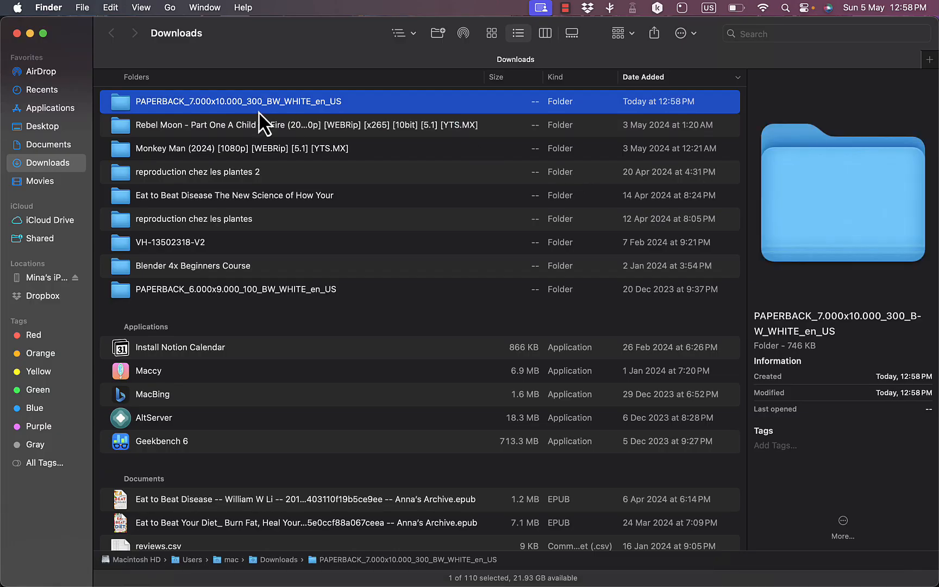
pyautogui.doubleClick(248, 102)
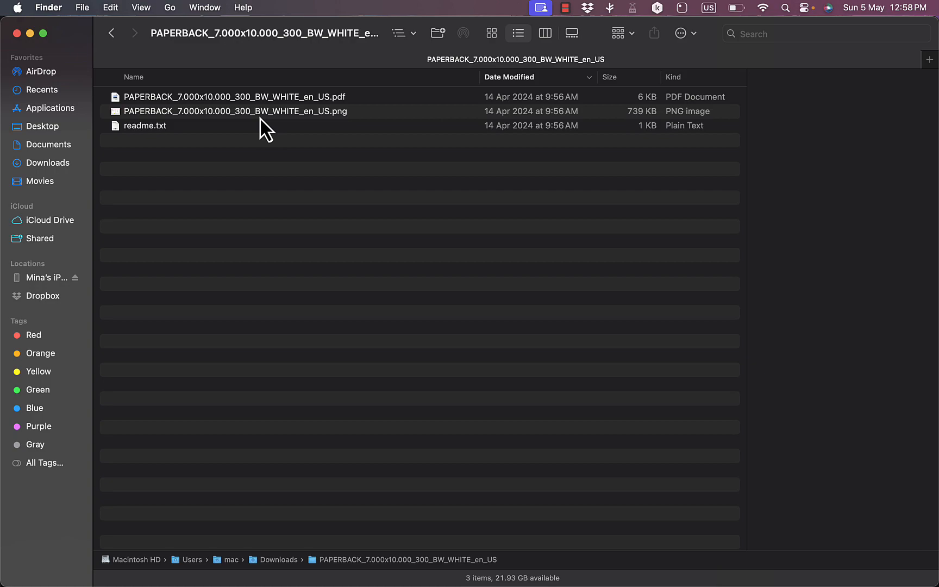
pyautogui.click(256, 115)
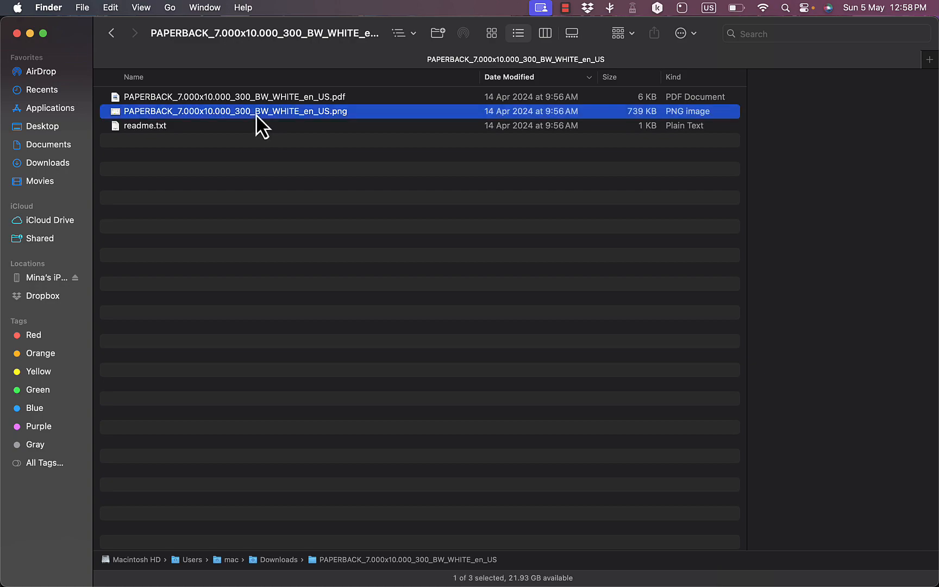
# - Switch back to Canva in the browser and start a custom-size design with its units set to inches
pyautogui.hotkey('ctrl', 'Up')
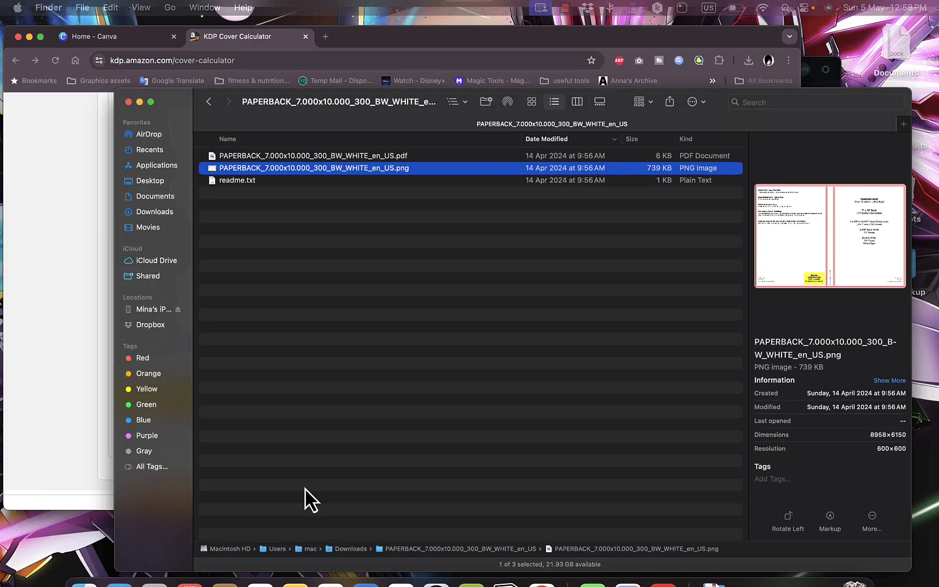
pyautogui.click(279, 265)
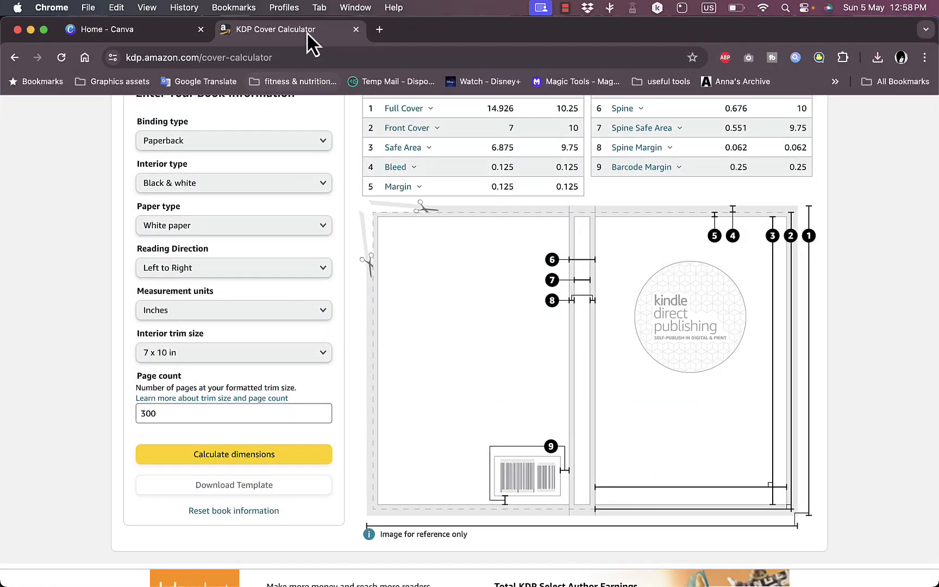
pyautogui.click(184, 32)
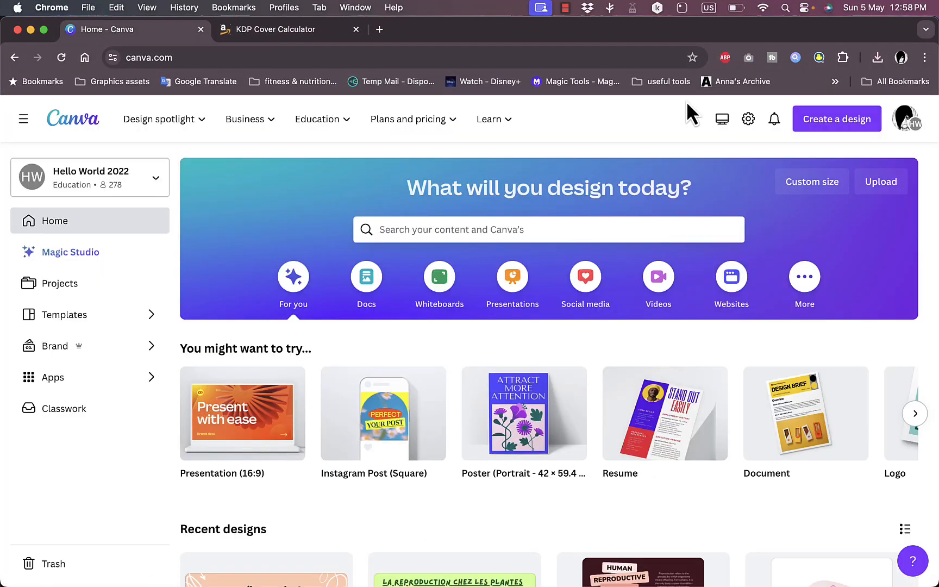
pyautogui.click(821, 121)
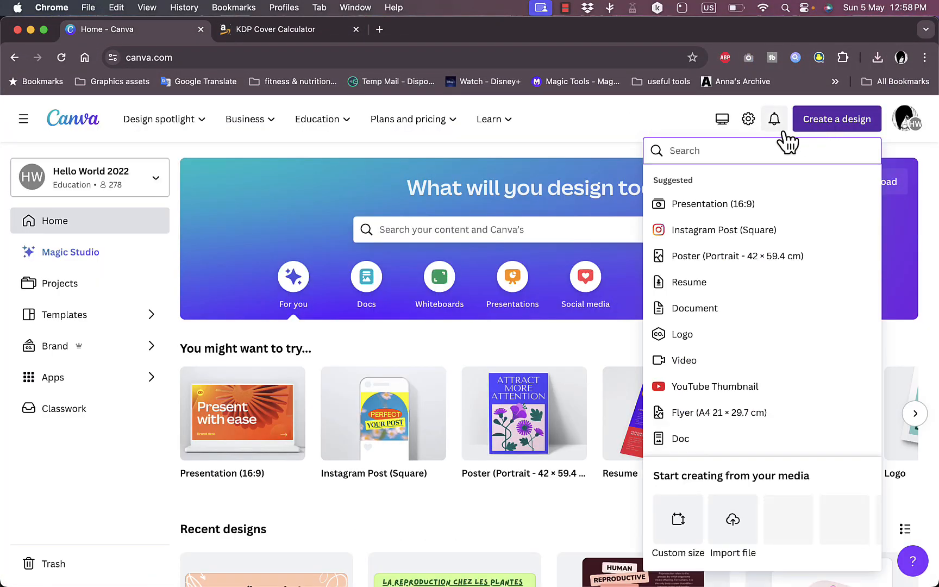
pyautogui.click(678, 519)
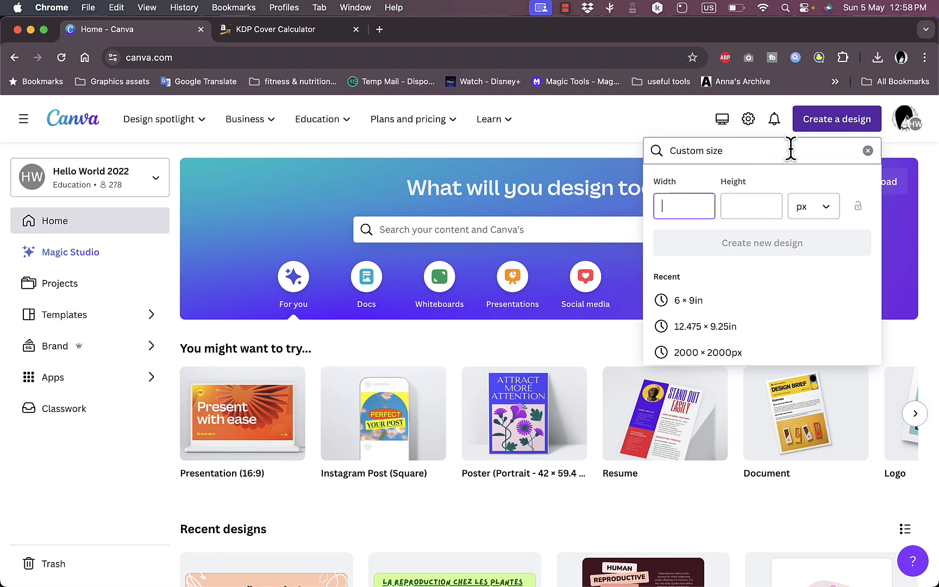
pyautogui.click(815, 211)
pyautogui.click(776, 272)
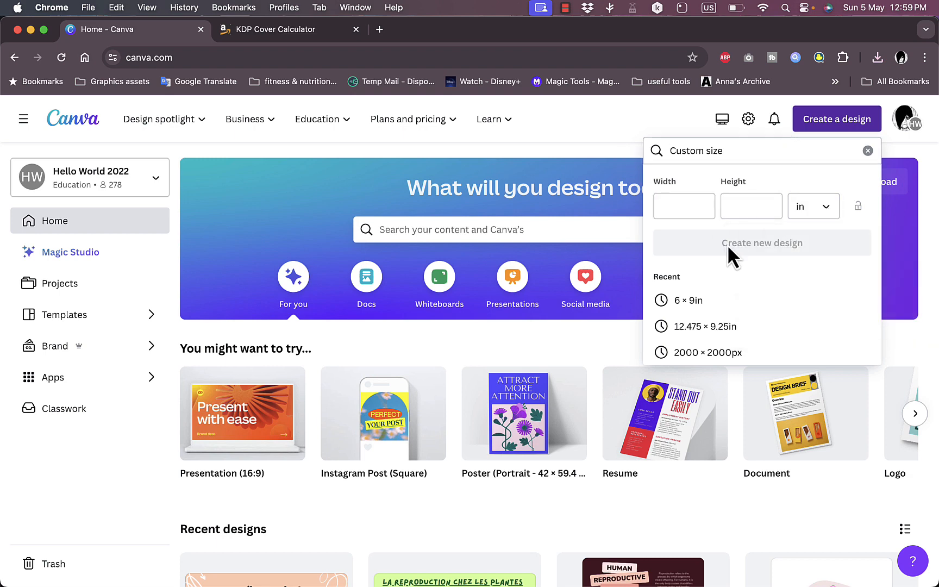
# - Copy the full cover width of 14.926 in from the KDP calculator into the width of Canva's custom-size design
pyautogui.click(294, 30)
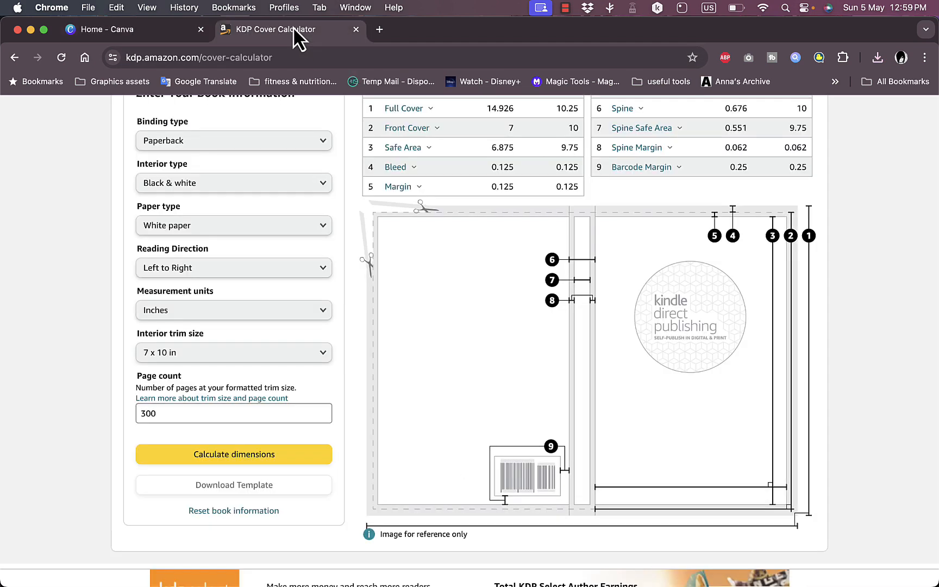
pyautogui.scroll(4, 573, 179)
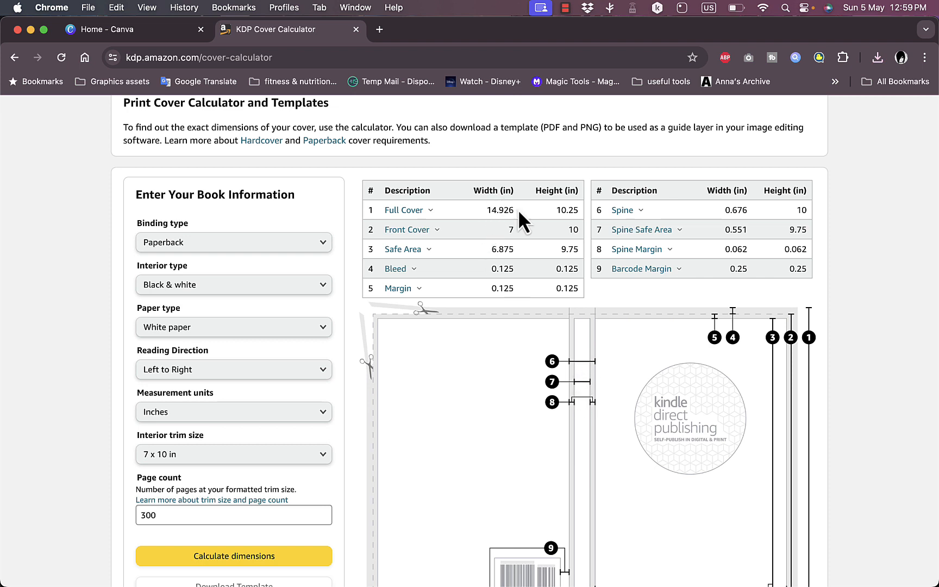
pyautogui.moveTo(514, 210); pyautogui.dragTo(488, 210)
pyautogui.press('super+c')
pyautogui.click(171, 34)
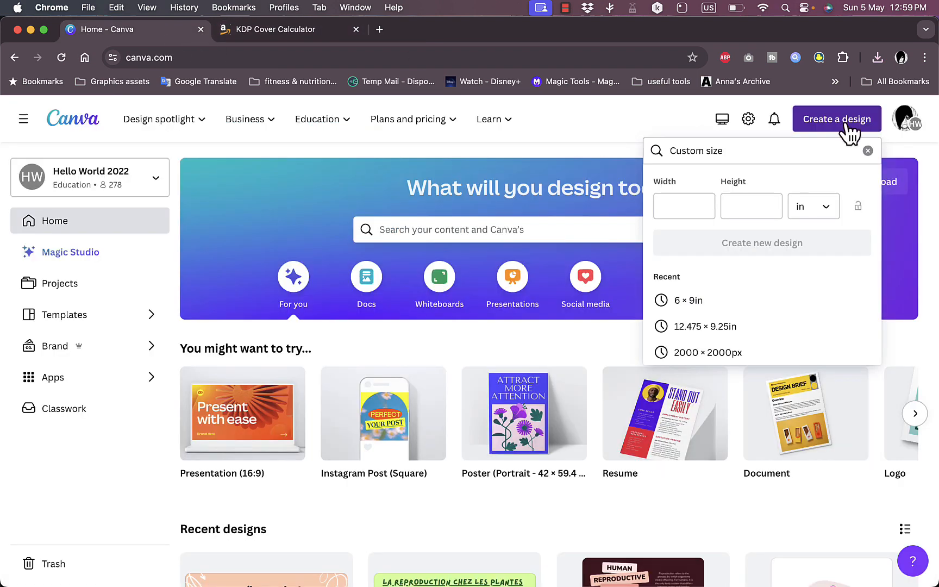
pyautogui.click(694, 212)
pyautogui.press('super+v')
# - Copy the full cover height of 10.25 in from the KDP calculator into Canva's custom size and create the 14.926 × 10.25 in design
pyautogui.hotkey('ctrl', 'Tab')
pyautogui.moveTo(557, 209); pyautogui.dragTo(579, 211)
pyautogui.press('super+c')
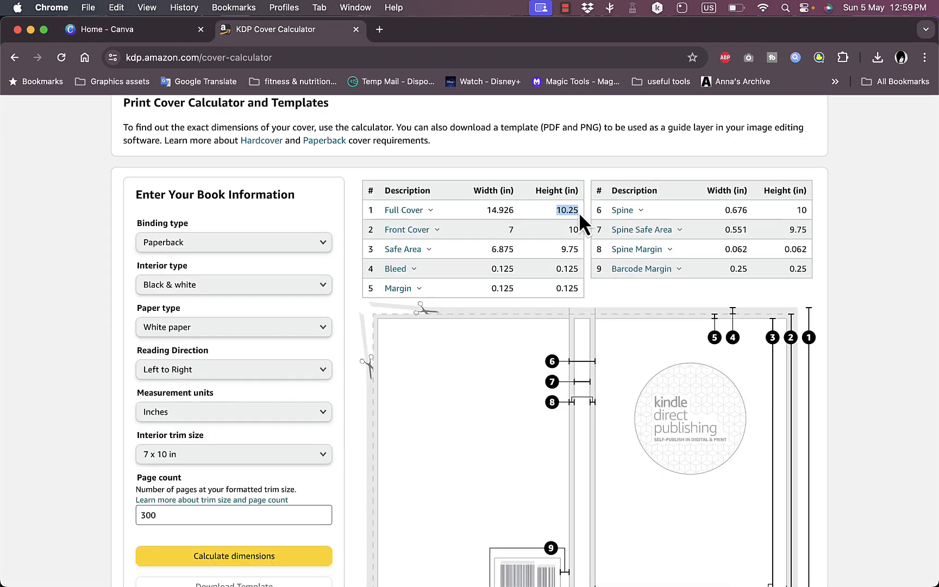
pyautogui.click(162, 35)
pyautogui.click(753, 211)
pyautogui.press('super+v')
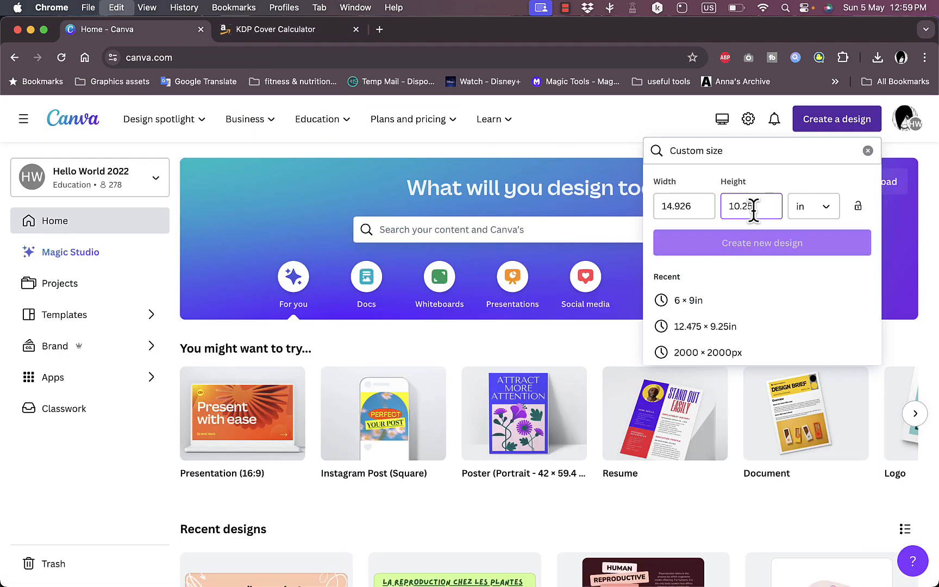
pyautogui.click(763, 244)
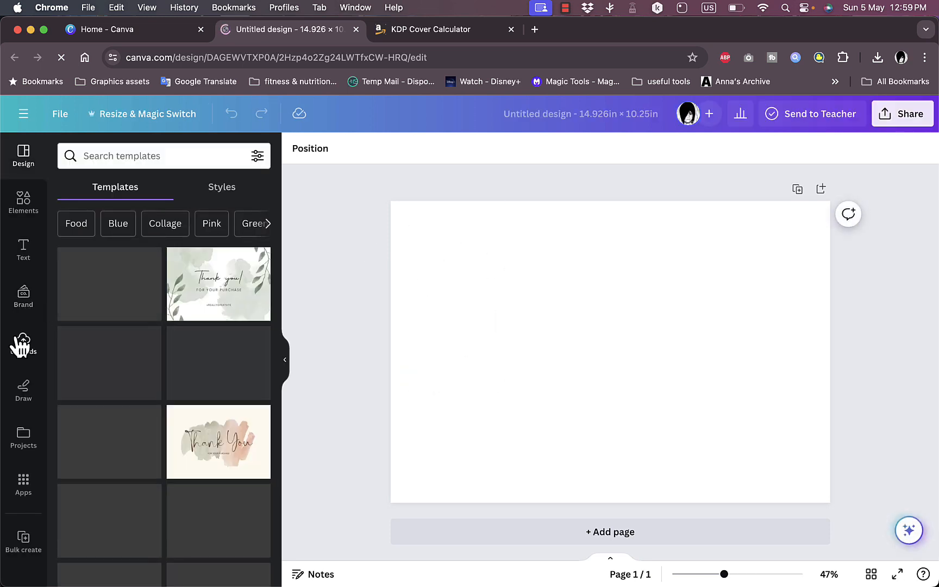
# - Upload the PNG cover template from the extracted 7 x 10 in paperback template folder in Downloads
pyautogui.click(23, 343)
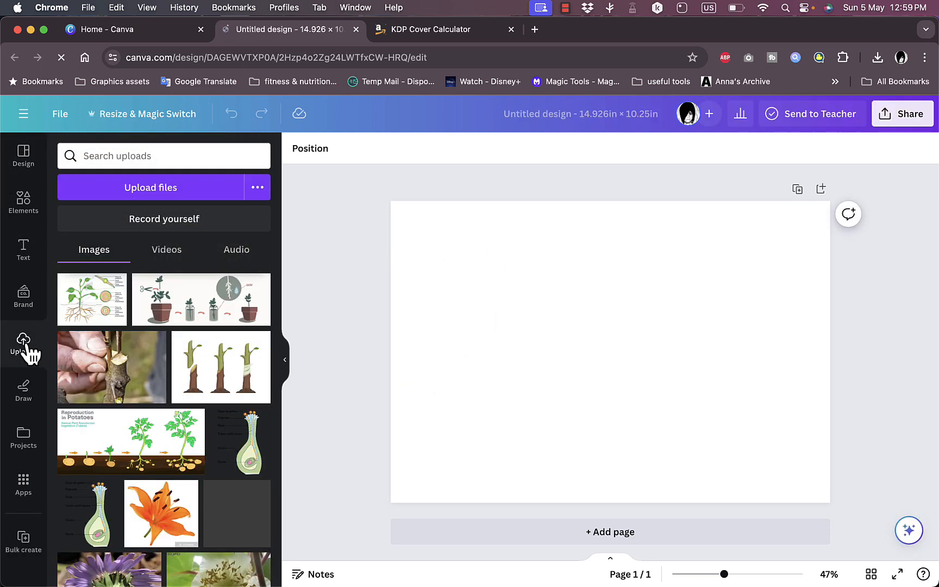
pyautogui.click(171, 193)
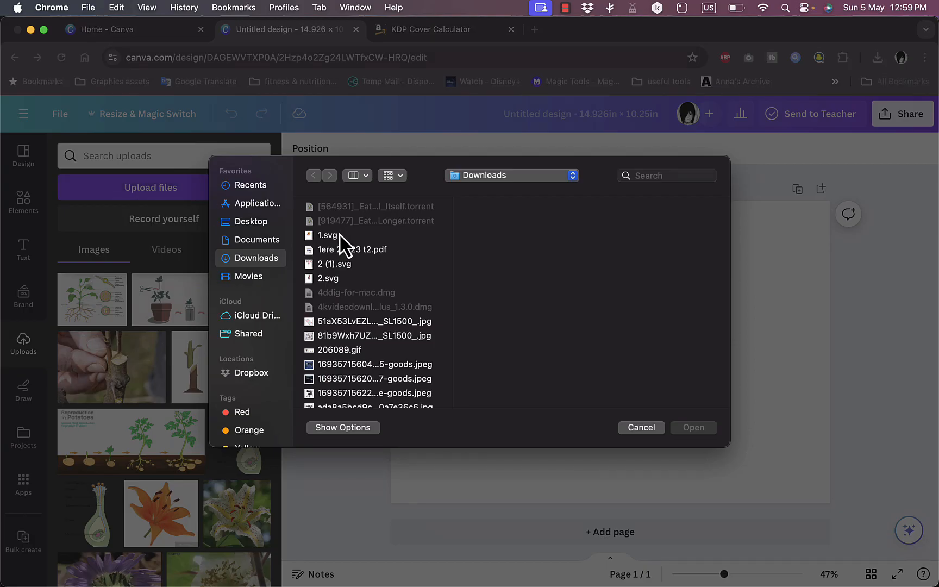
pyautogui.scroll(-10, 341, 259)
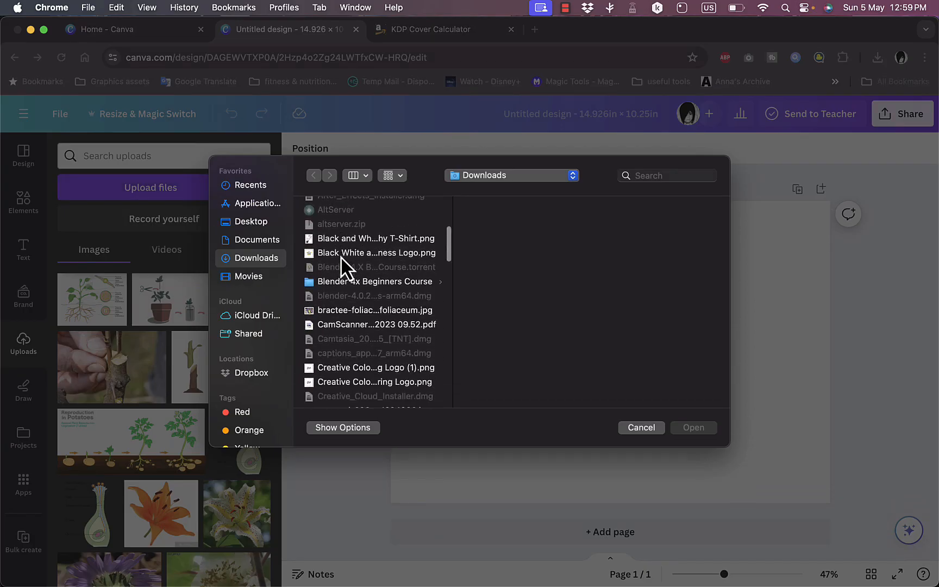
pyautogui.scroll(-15, 341, 258)
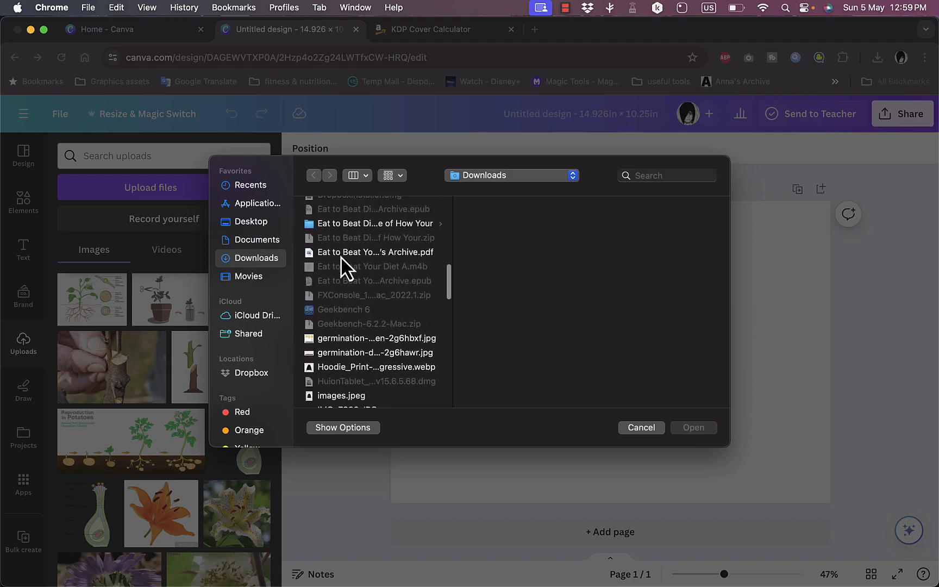
pyautogui.click(374, 266)
pyautogui.click(554, 221)
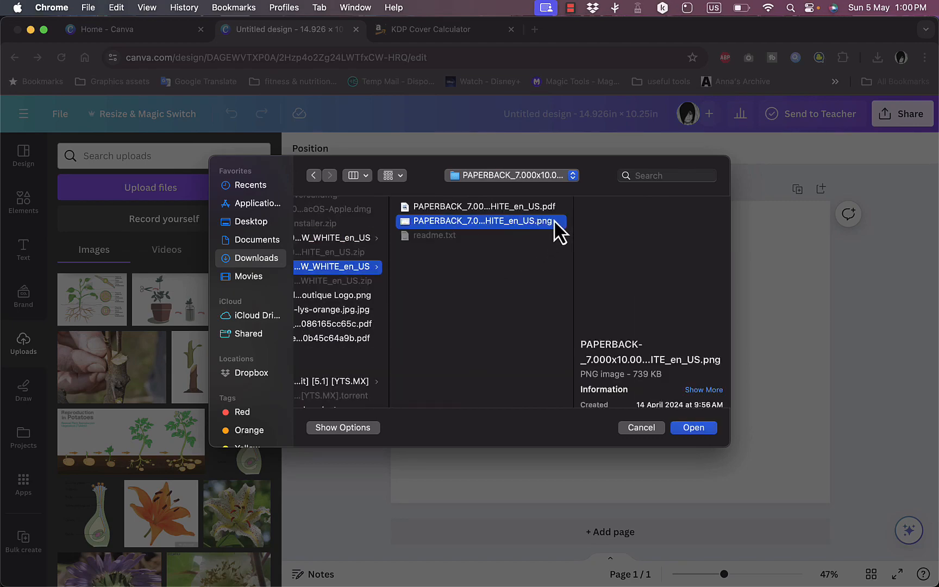
pyautogui.click(705, 429)
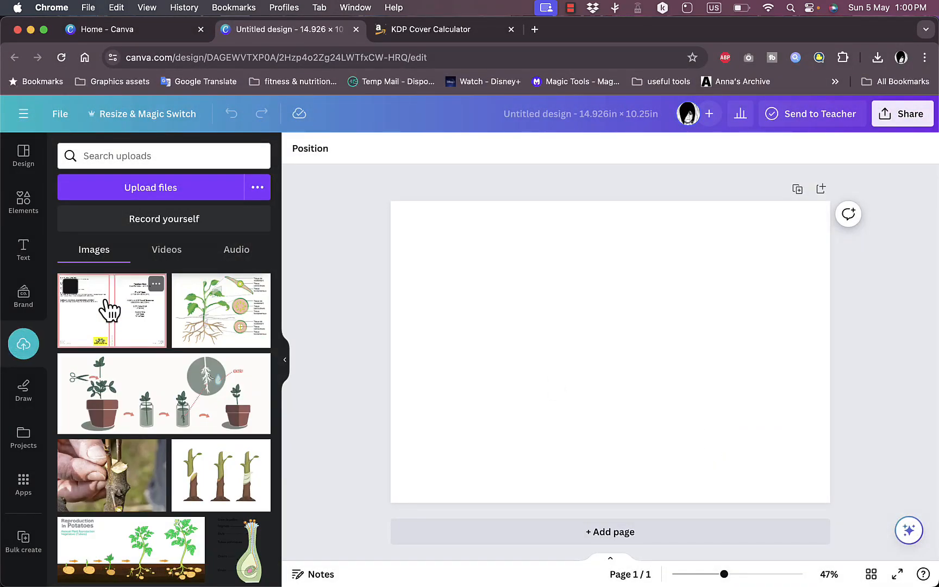
# - Place the uploaded cover template on the page and scale it to cover the whole page edge to edge
pyautogui.moveTo(110, 312); pyautogui.dragTo(467, 298)
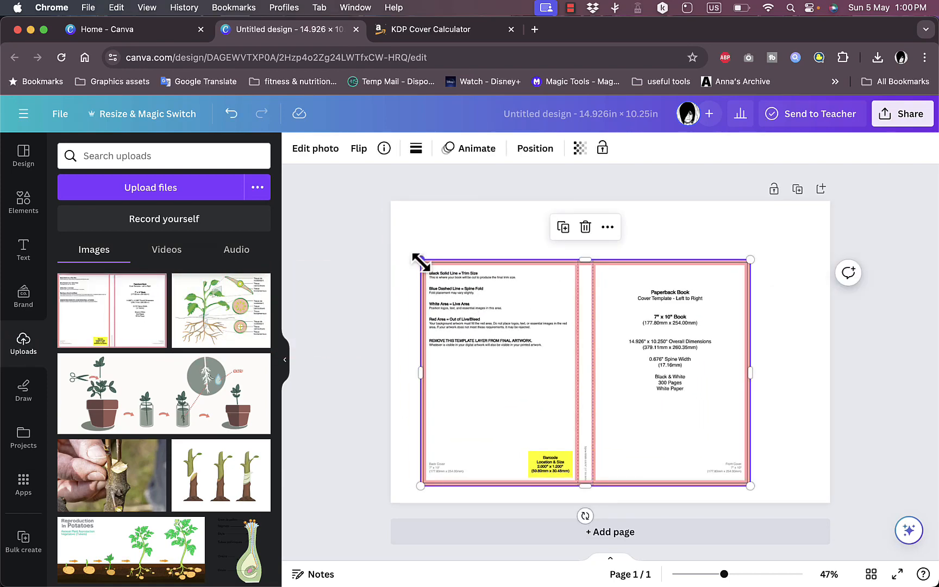
pyautogui.moveTo(419, 260); pyautogui.dragTo(409, 214)
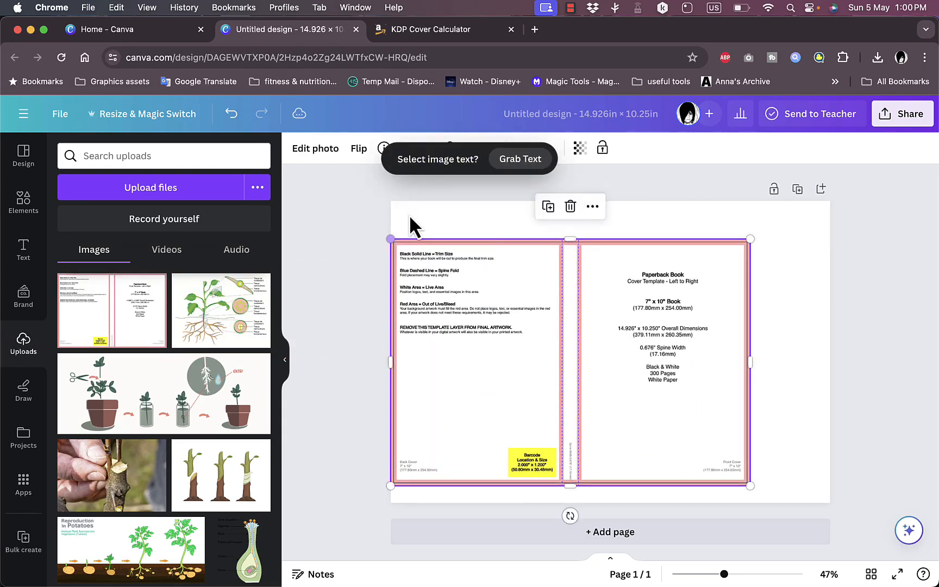
pyautogui.moveTo(426, 314); pyautogui.dragTo(430, 330)
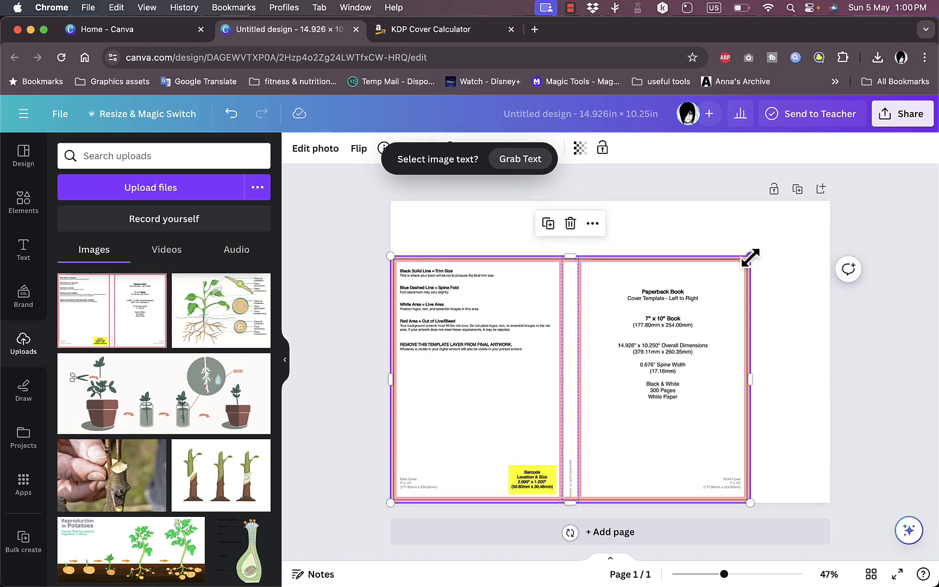
pyautogui.moveTo(750, 256); pyautogui.dragTo(829, 201)
pyautogui.click(552, 180)
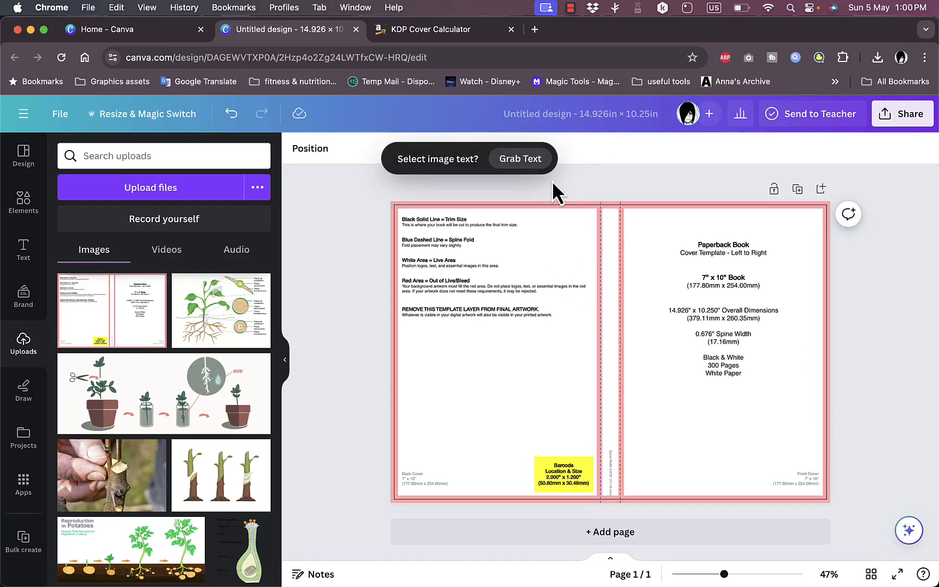
# - Set the cover template image's transparency to 39
pyautogui.click(560, 228)
pyautogui.click(580, 155)
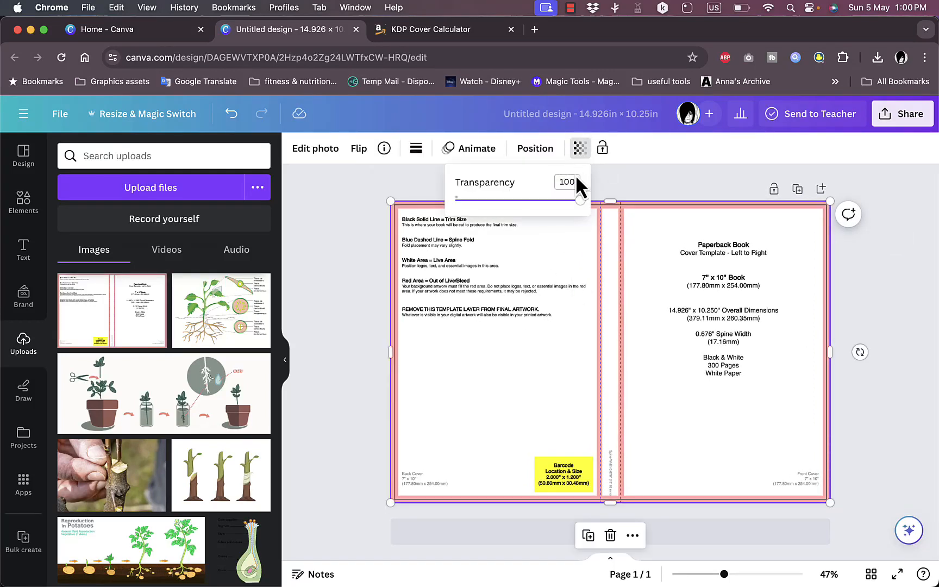
pyautogui.moveTo(582, 209); pyautogui.dragTo(508, 216)
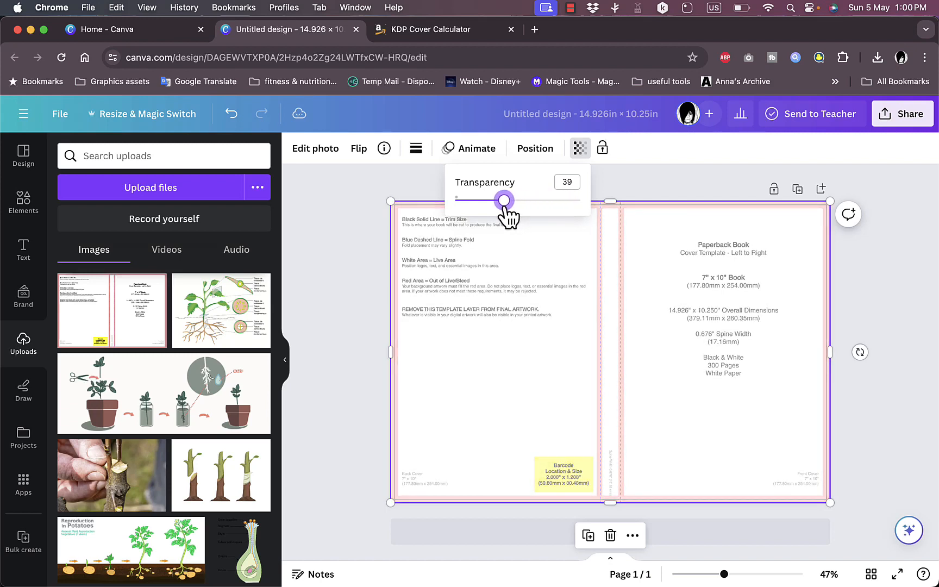
pyautogui.click(622, 184)
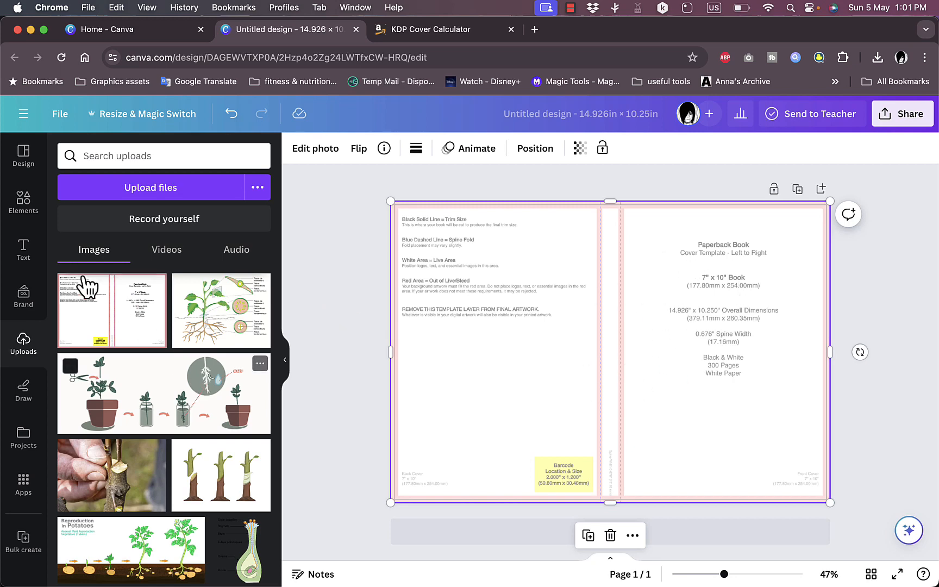
# - Add a square photo frame from the Frames elements onto the front cover area of the template
pyautogui.click(19, 197)
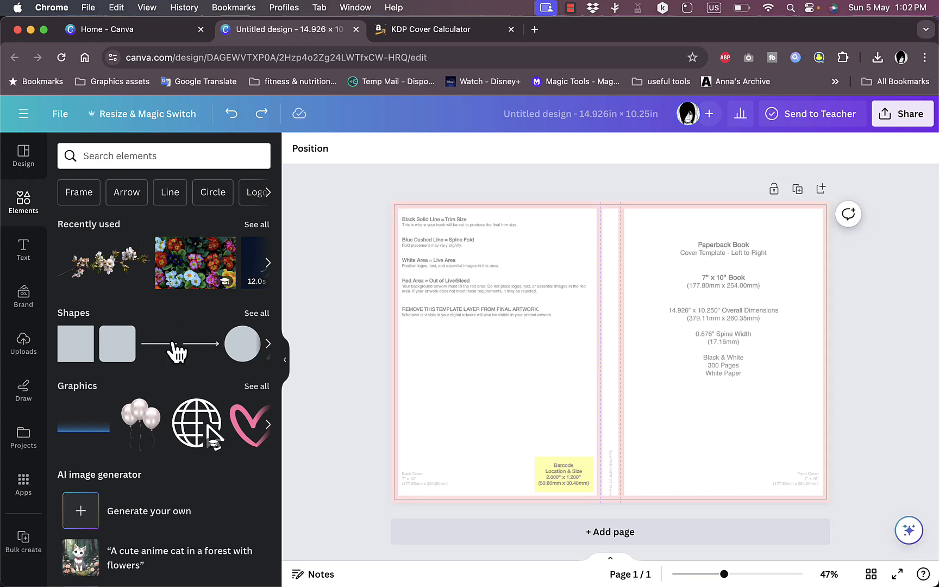
pyautogui.scroll(-15, 172, 341)
pyautogui.scroll(-10, 172, 342)
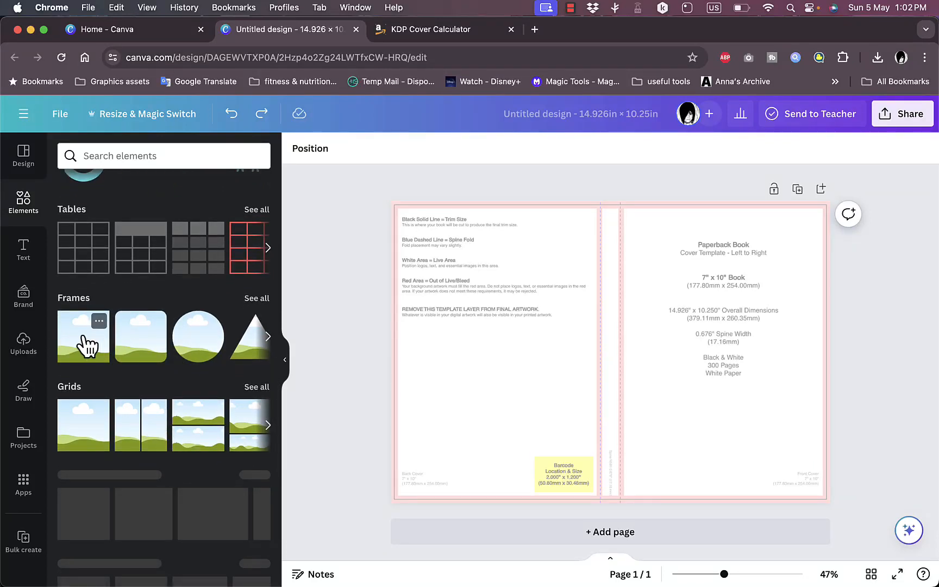
pyautogui.moveTo(85, 339); pyautogui.dragTo(656, 335)
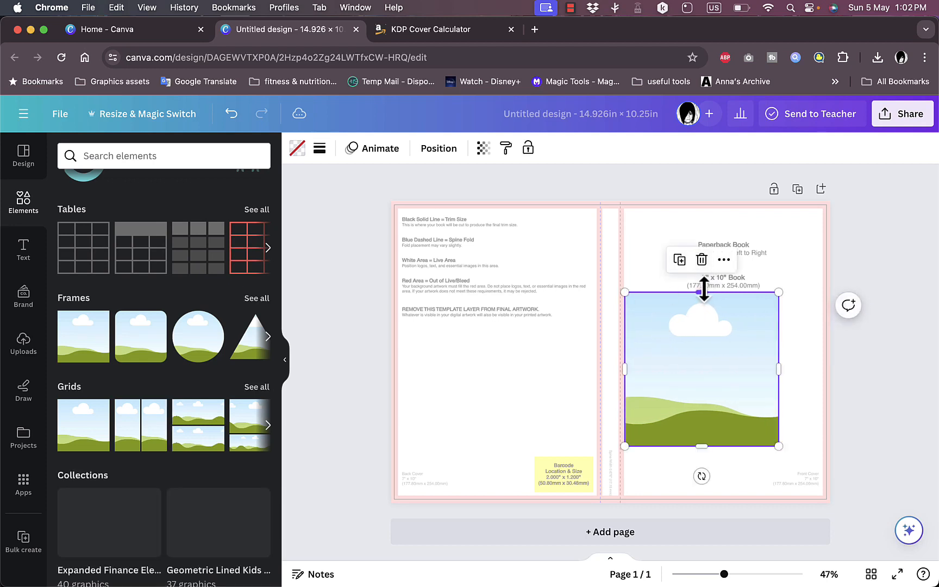
# - Stretch the photo frame on all sides so it fills the front cover's white live area
pyautogui.moveTo(704, 288); pyautogui.dragTo(704, 210)
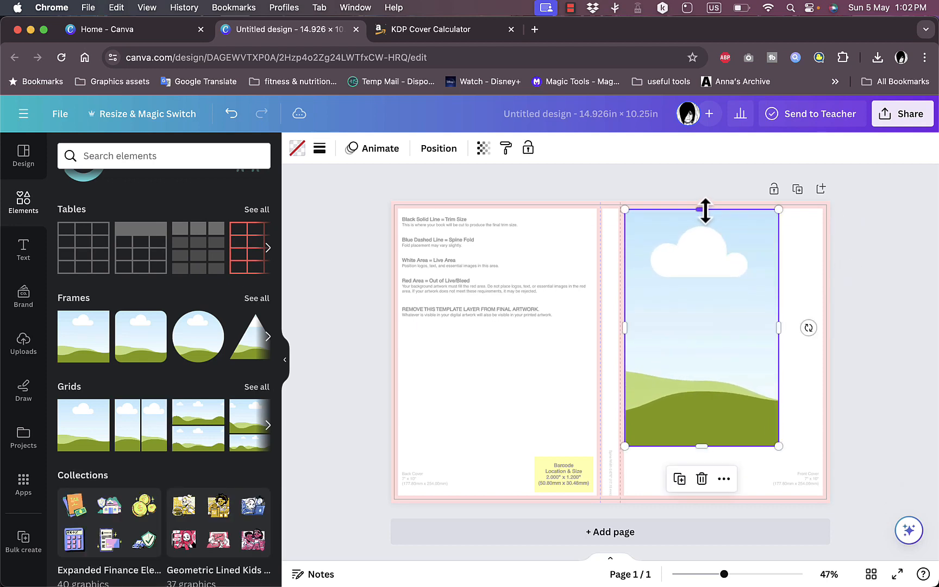
pyautogui.moveTo(706, 447); pyautogui.dragTo(706, 495)
pyautogui.moveTo(777, 358); pyautogui.dragTo(821, 357)
pyautogui.click(348, 363)
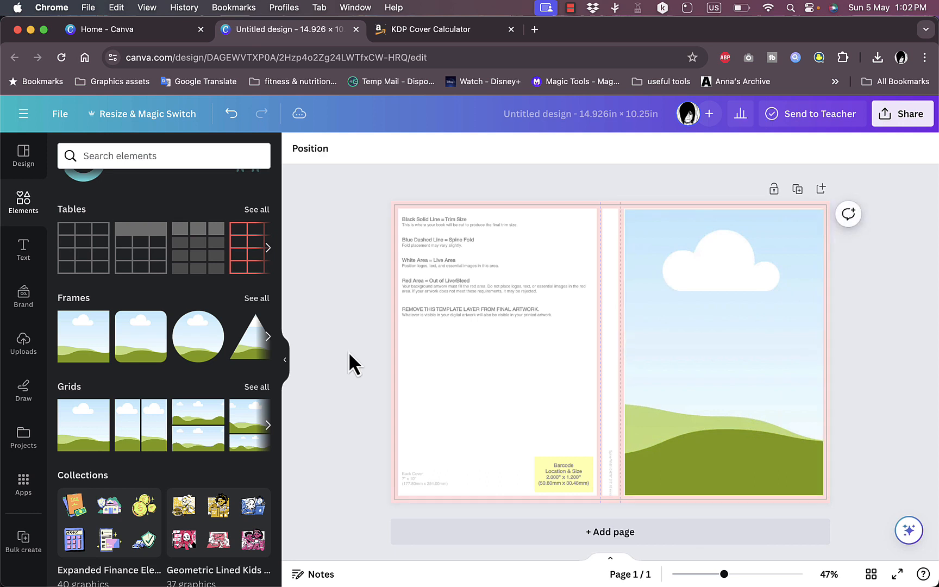
pyautogui.click(630, 362)
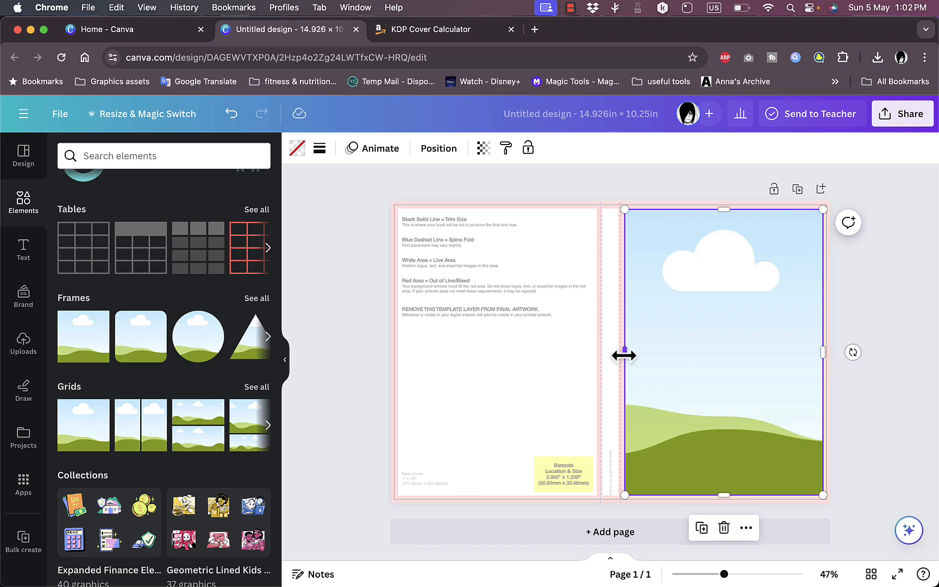
pyautogui.moveTo(623, 356); pyautogui.dragTo(623, 356)
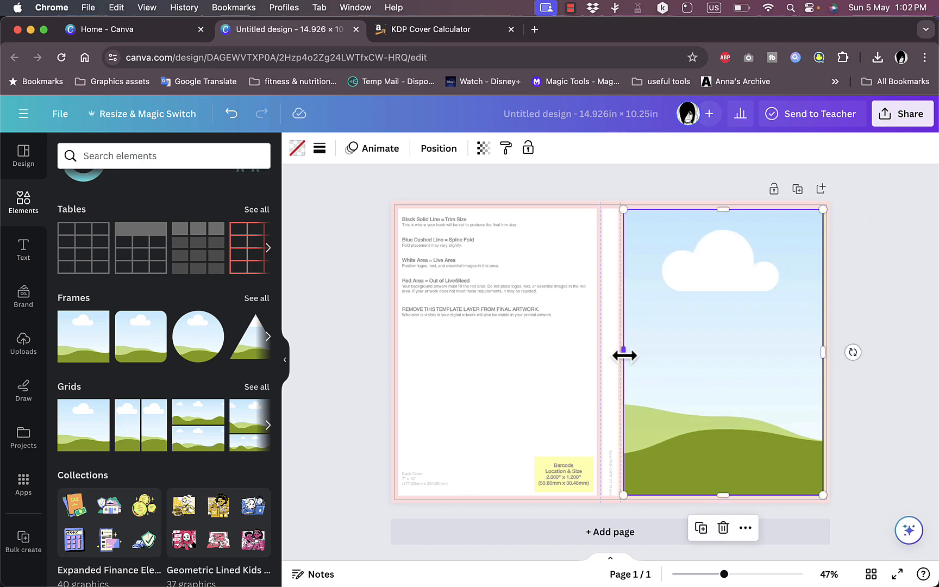
pyautogui.click(337, 394)
# - Search the elements for "flowers" and fill the front cover frame with the photo of multicoloured primroses
pyautogui.scroll(15, 165, 373)
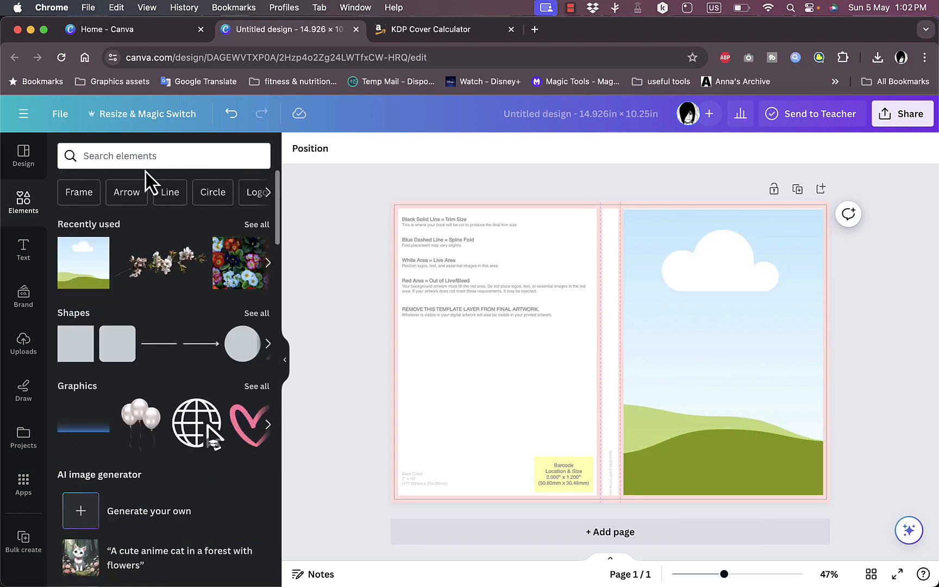
pyautogui.click(145, 156)
pyautogui.write('flowers')
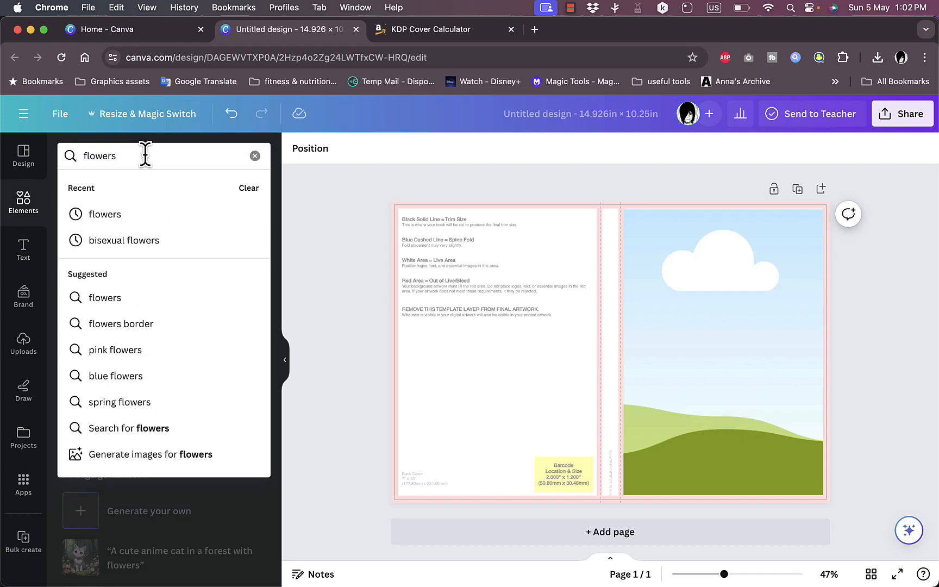
pyautogui.press('Return')
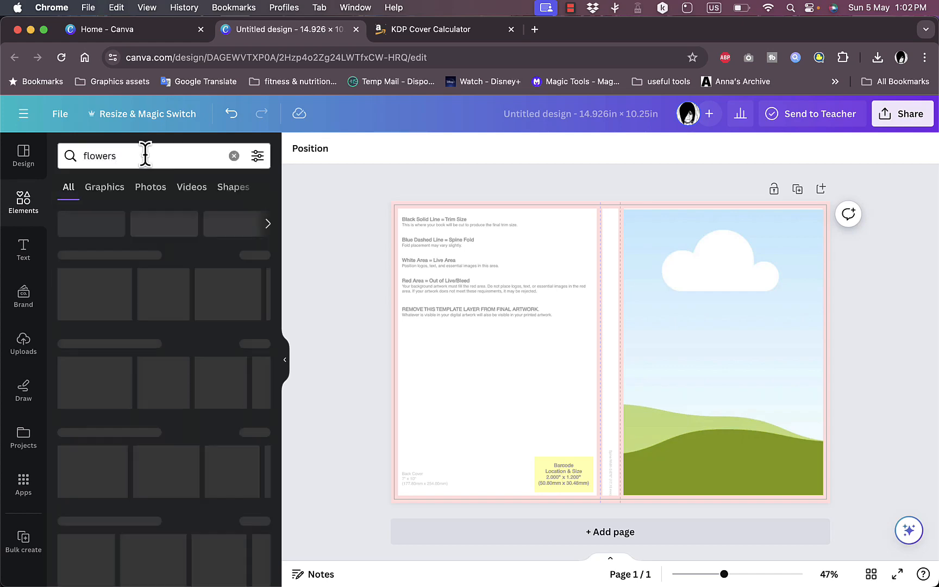
pyautogui.moveTo(168, 374); pyautogui.dragTo(665, 289)
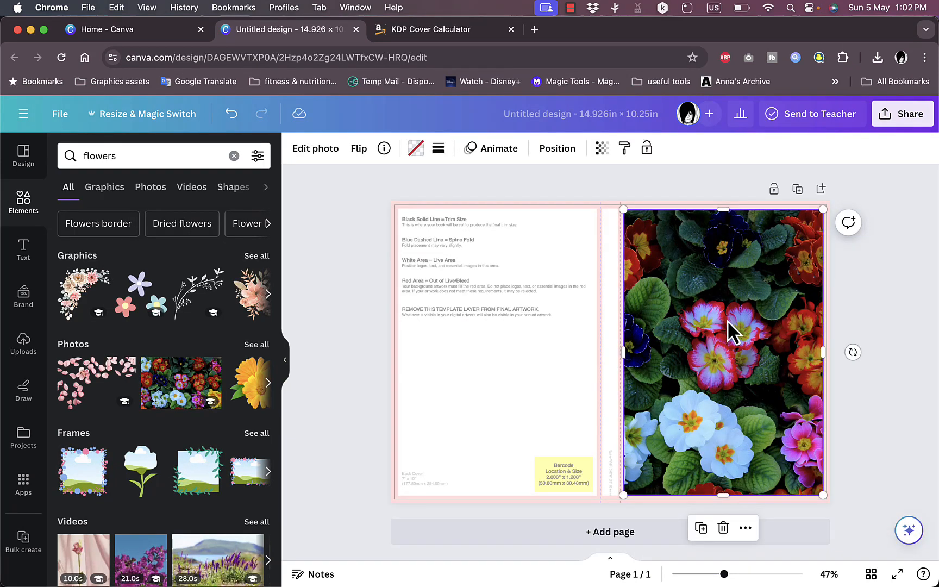
# - Shift the flower photo sideways inside its frame to show the red, pink and yellow blooms
pyautogui.doubleClick(707, 344)
pyautogui.moveTo(668, 348); pyautogui.dragTo(582, 338)
pyautogui.click(860, 341)
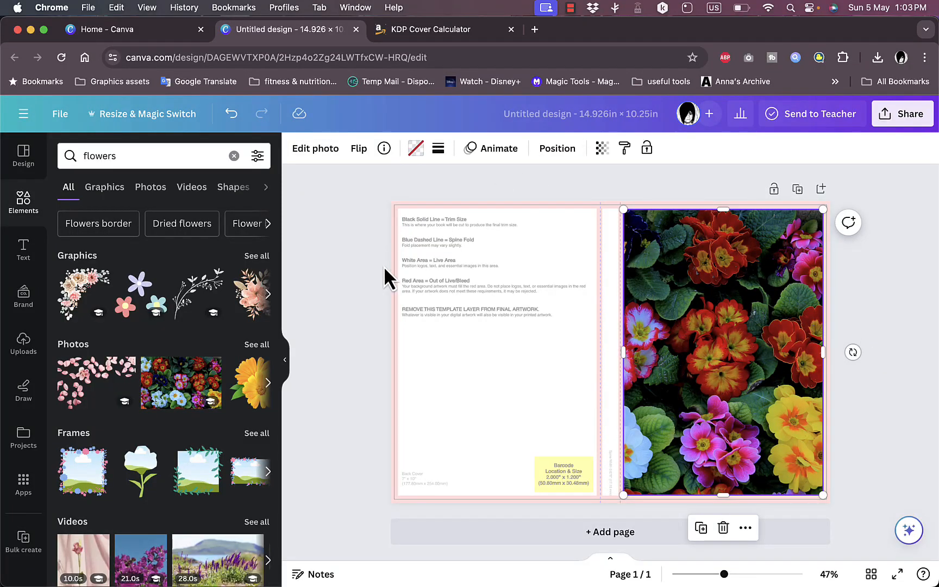
# - Add the "Power Workout" font combination to the front cover over the flower photo
pyautogui.click(30, 260)
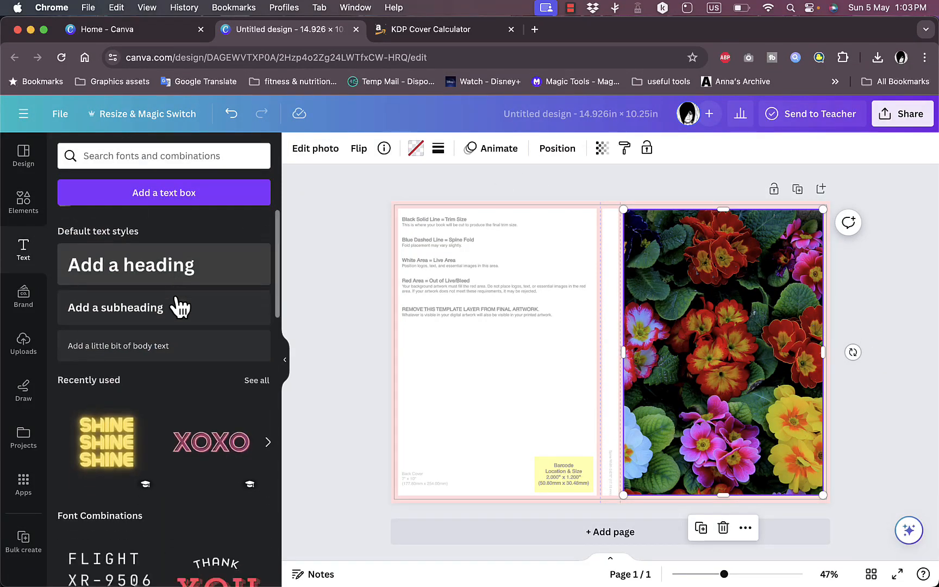
pyautogui.scroll(-8, 179, 305)
pyautogui.scroll(-8, 180, 306)
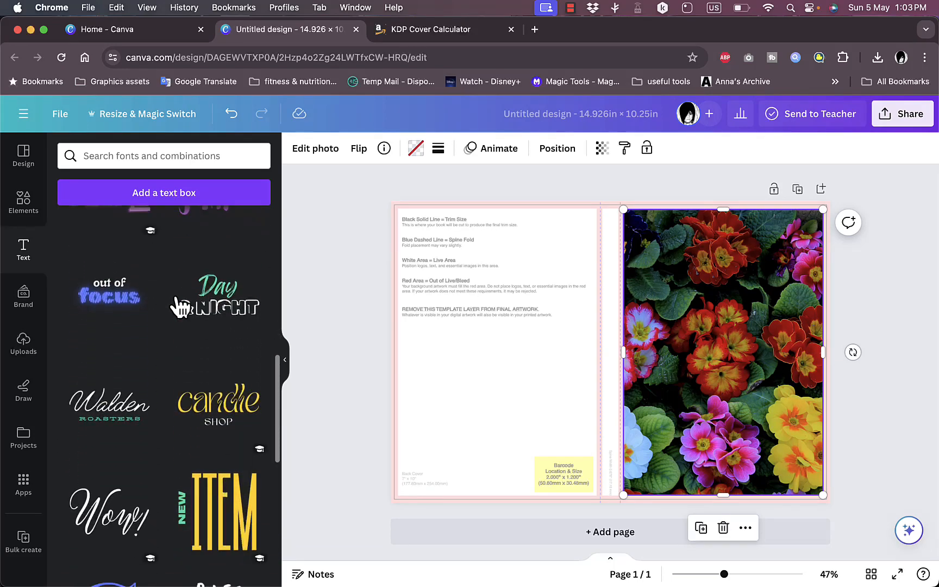
pyautogui.scroll(-3, 180, 307)
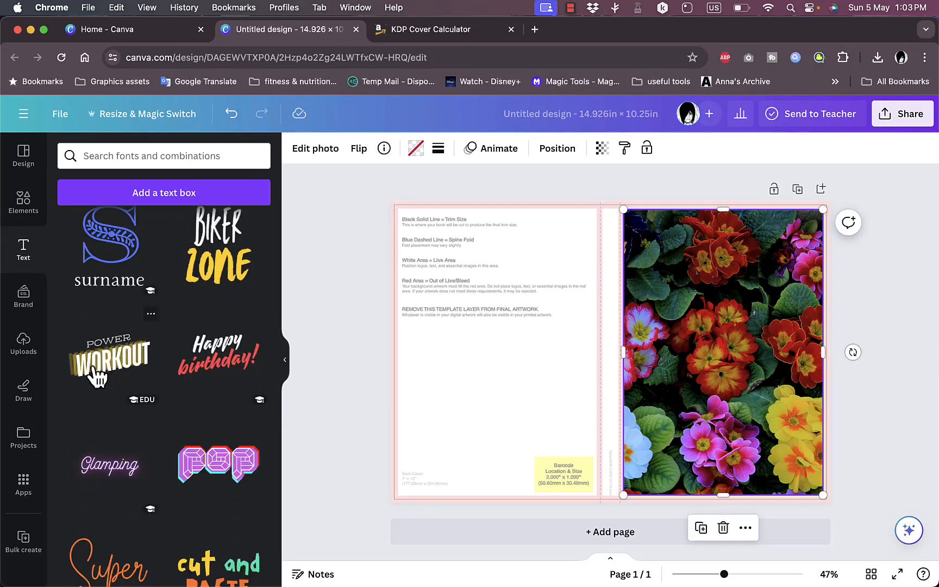
pyautogui.moveTo(98, 375); pyautogui.dragTo(640, 311)
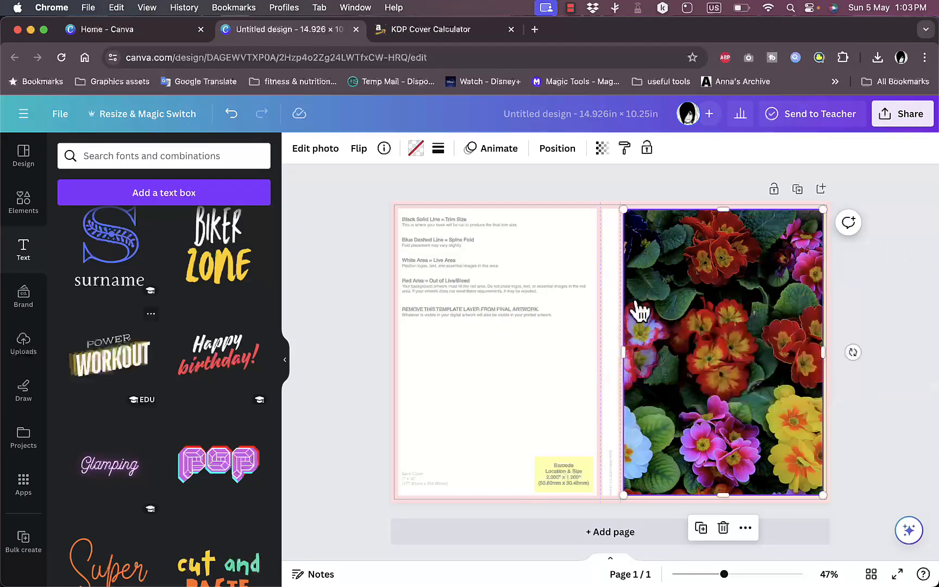
# - Scale the "Power Workout" text group down to about 8.1 × 3.7 in and centre it over the upper part of the front cover
pyautogui.click(664, 307)
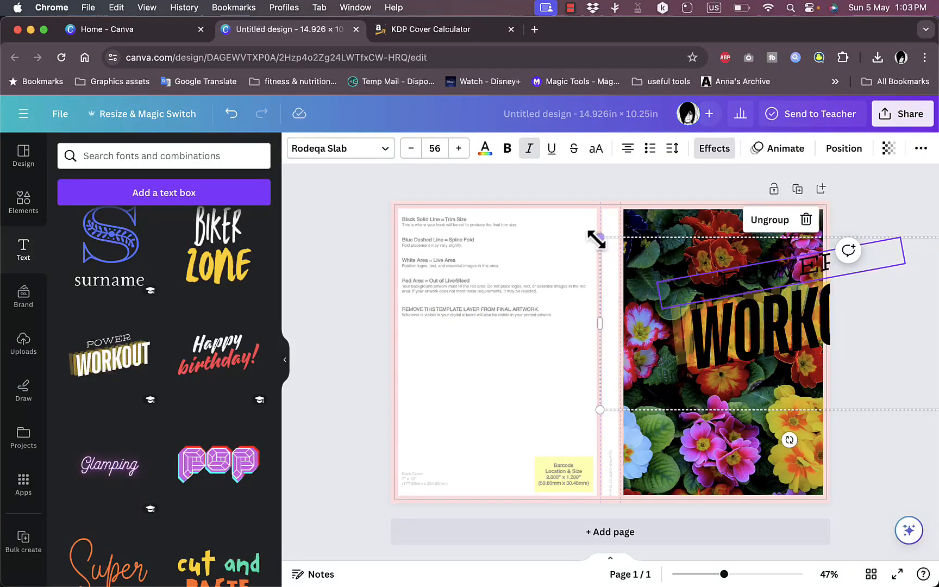
pyautogui.moveTo(600, 238); pyautogui.dragTo(734, 315)
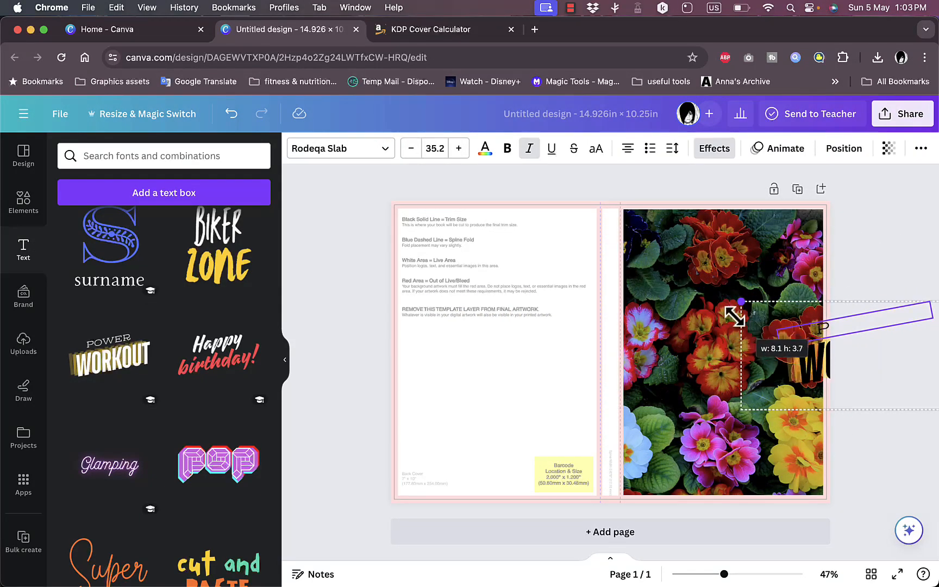
pyautogui.moveTo(856, 383); pyautogui.dragTo(732, 308)
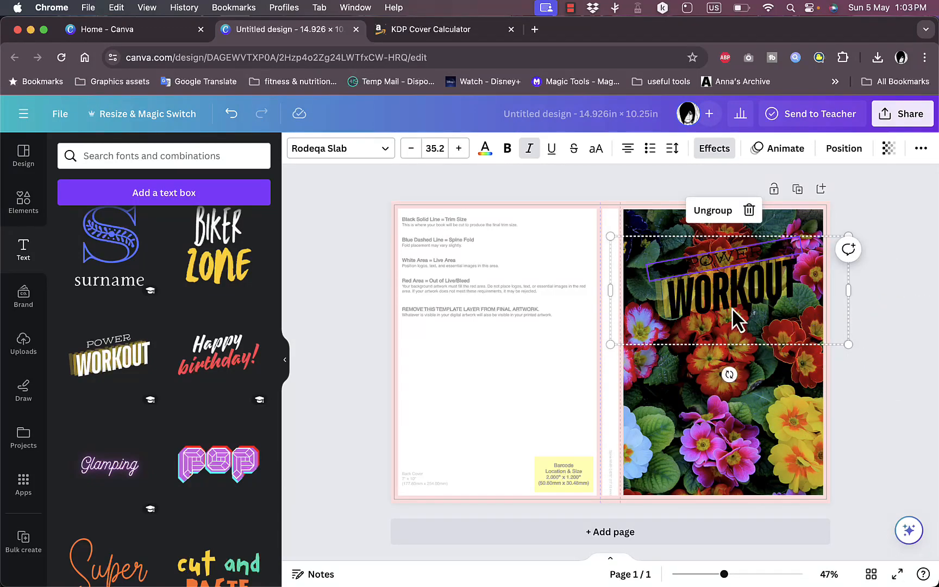
# - Replace the word "WORKOUT" in the front cover title group with "FLOWER"
pyautogui.click(732, 307)
pyautogui.click(729, 249)
pyautogui.click(742, 282)
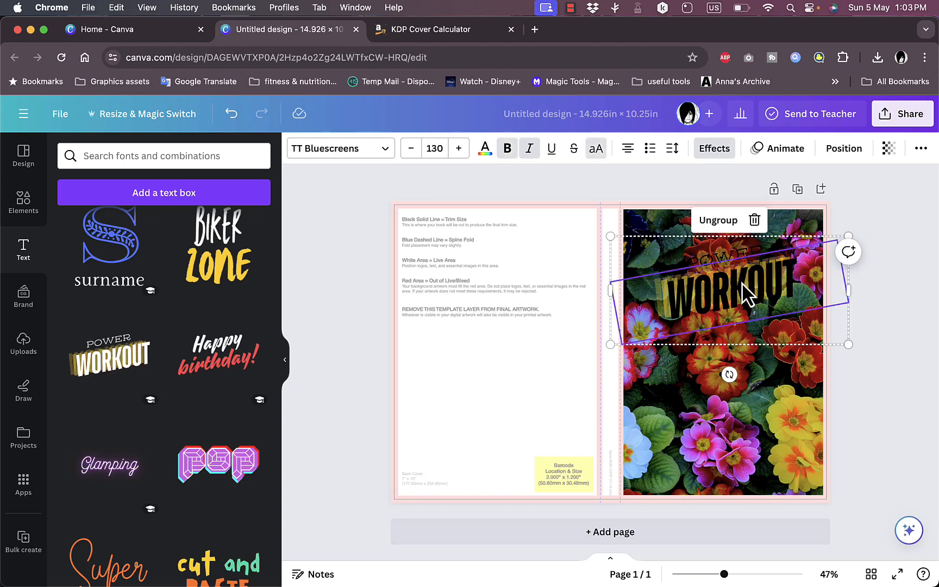
pyautogui.click(742, 281)
pyautogui.write('FLOWER')
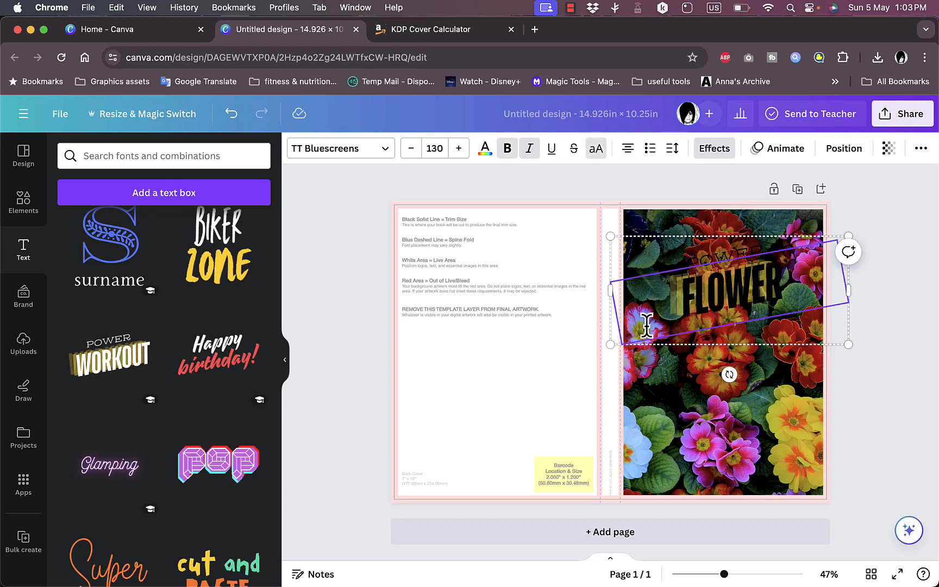
pyautogui.click(645, 360)
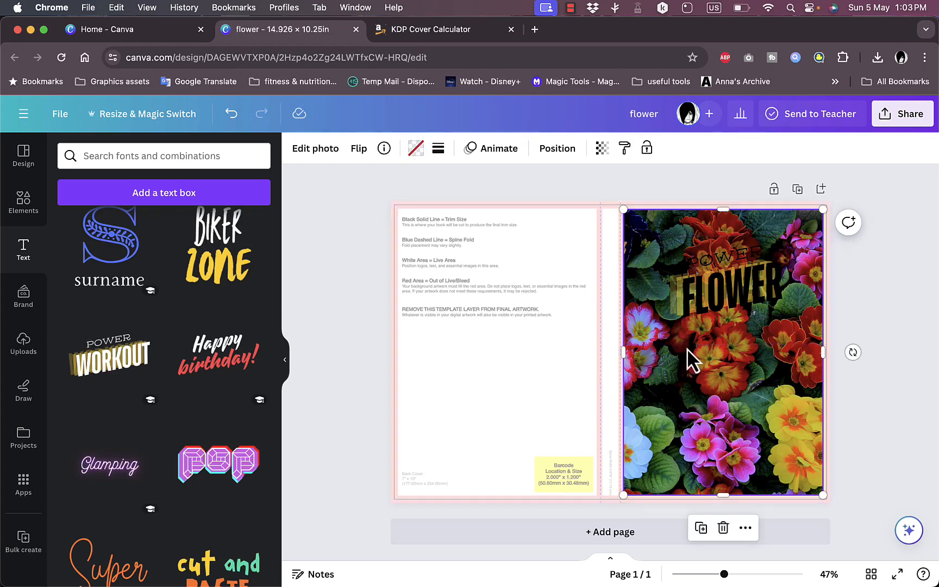
# - Clear the "flowers" search in the elements library to return to the general element categories
pyautogui.click(26, 215)
pyautogui.scroll(-4, 142, 342)
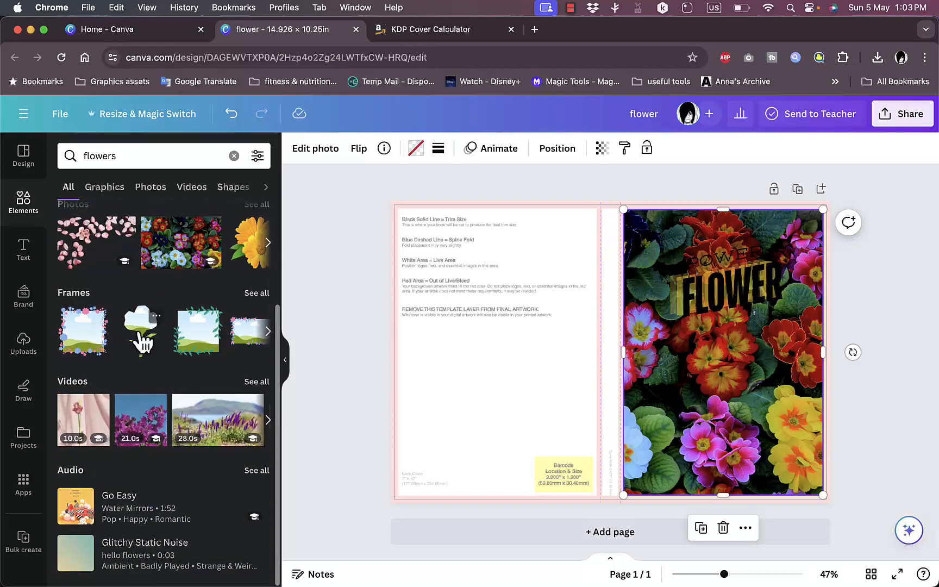
pyautogui.click(144, 156)
pyautogui.press('BackSpace')
pyautogui.press('BackSpace')
pyautogui.press('BackSpace')
pyautogui.press('BackSpace')
pyautogui.press('BackSpace')
pyautogui.press('BackSpace')
pyautogui.press('BackSpace')
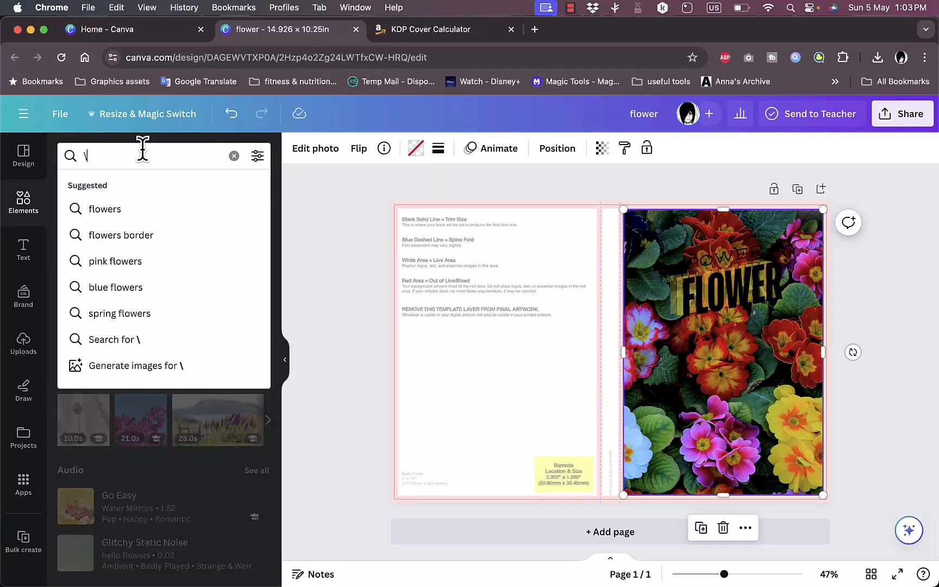
pyautogui.press('Return')
pyautogui.scroll(2, 174, 257)
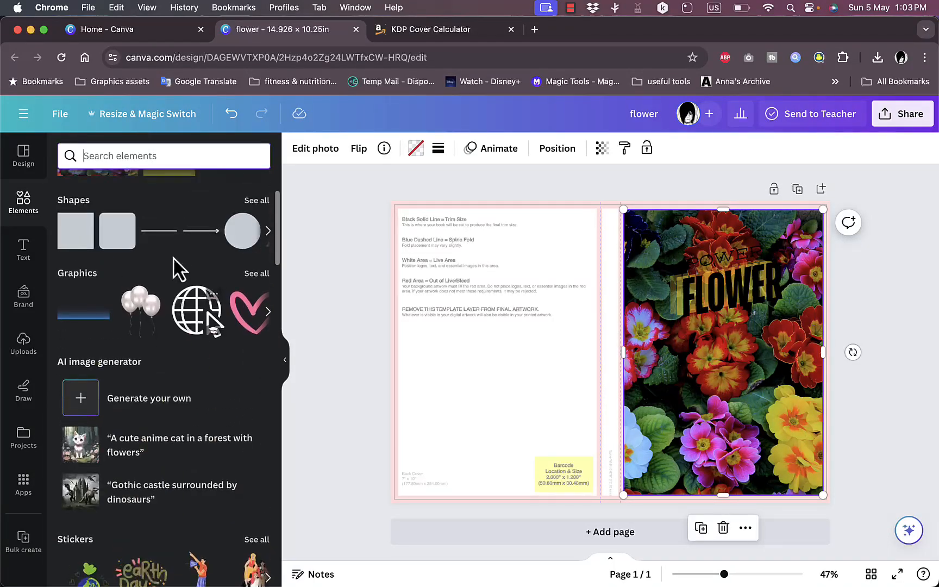
# - Place a rounded rectangle over the front cover title, tilted to match the text, and fill it with the template's yellow photo colour
pyautogui.click(251, 204)
pyautogui.scroll(-3, 185, 326)
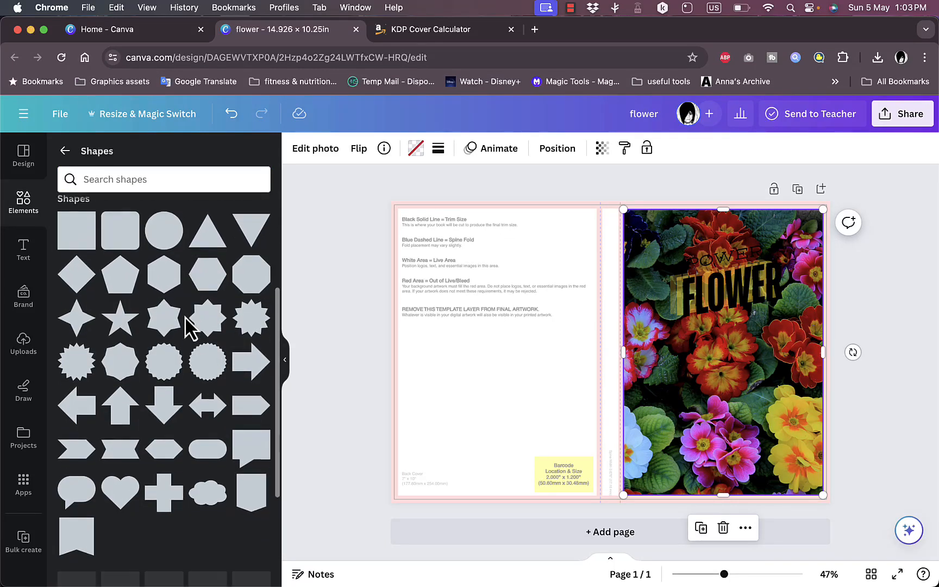
pyautogui.scroll(1, 185, 317)
pyautogui.scroll(1, 184, 315)
pyautogui.moveTo(125, 298); pyautogui.dragTo(655, 292)
pyautogui.moveTo(764, 291); pyautogui.dragTo(813, 270)
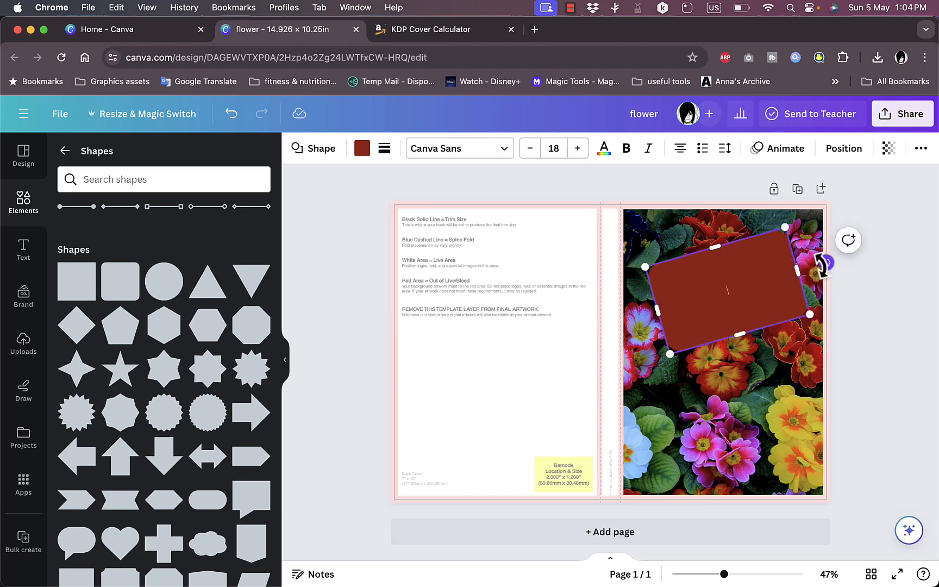
pyautogui.click(365, 155)
pyautogui.click(257, 413)
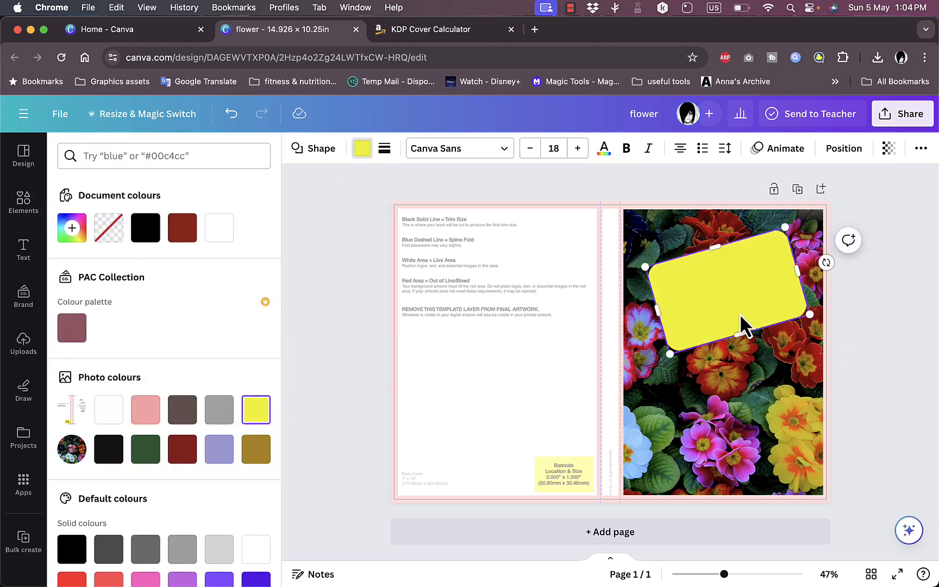
# - Send the yellow rectangle backward behind the "Power Flower" title and shift it slightly up around the text
pyautogui.click(750, 283)
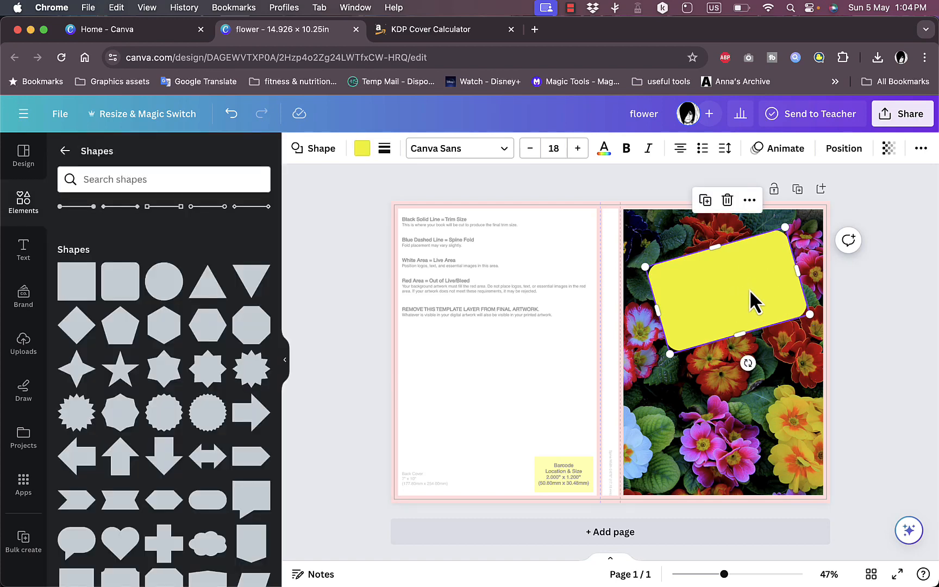
pyautogui.click(750, 200)
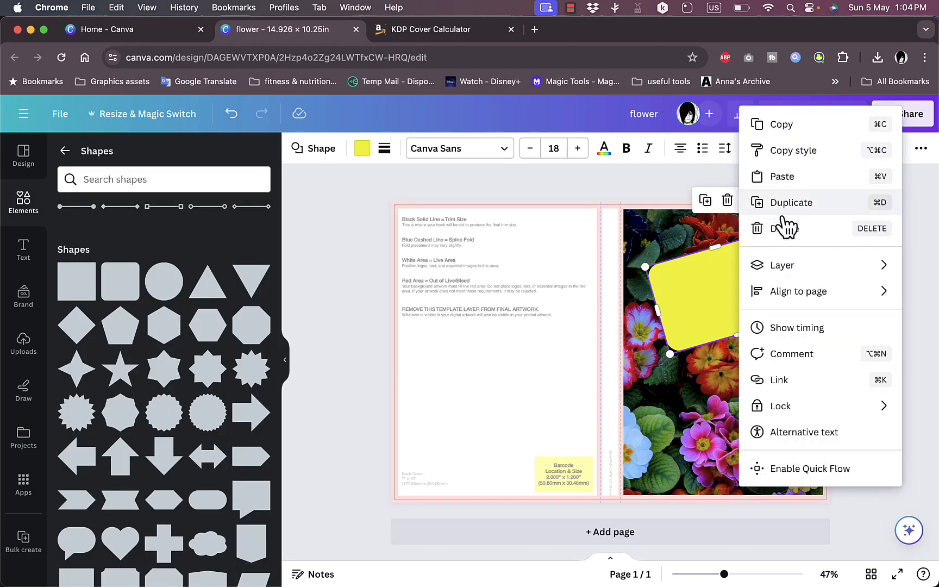
pyautogui.moveTo(810, 296)
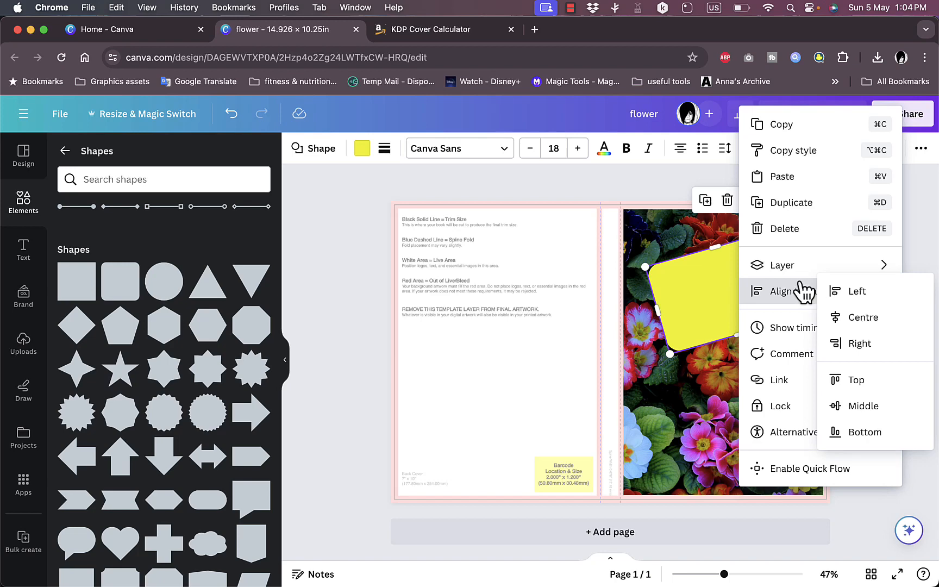
pyautogui.moveTo(793, 265)
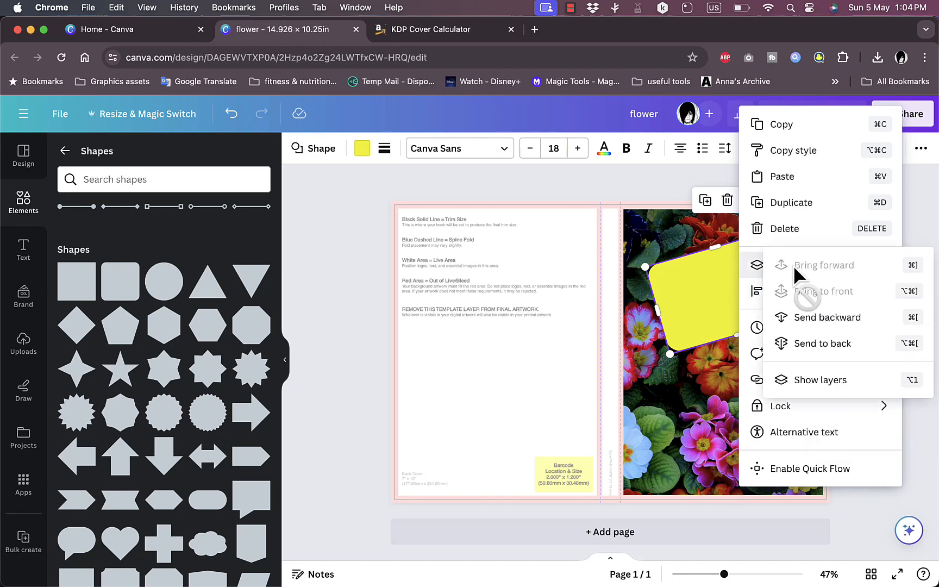
pyautogui.click(840, 318)
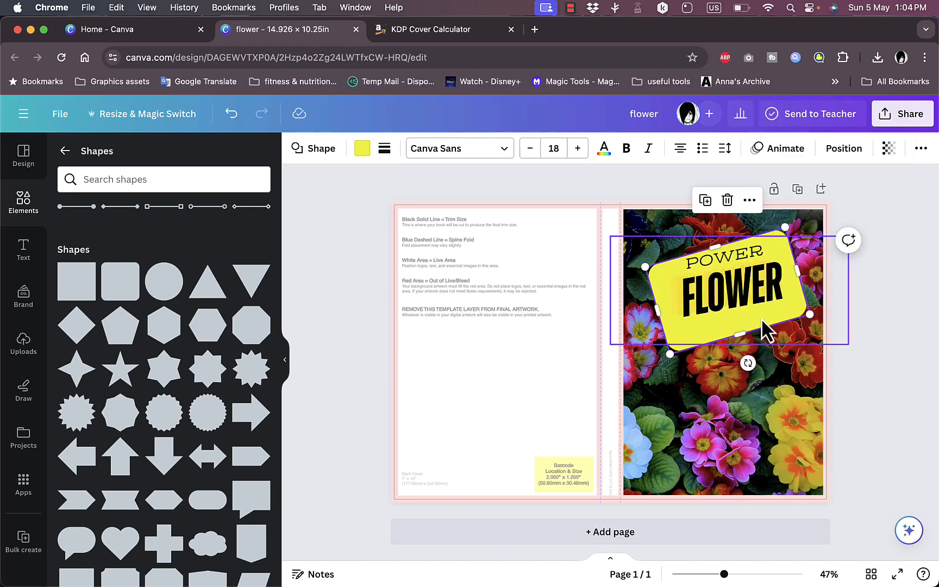
pyautogui.moveTo(745, 320); pyautogui.dragTo(745, 310)
pyautogui.click(865, 304)
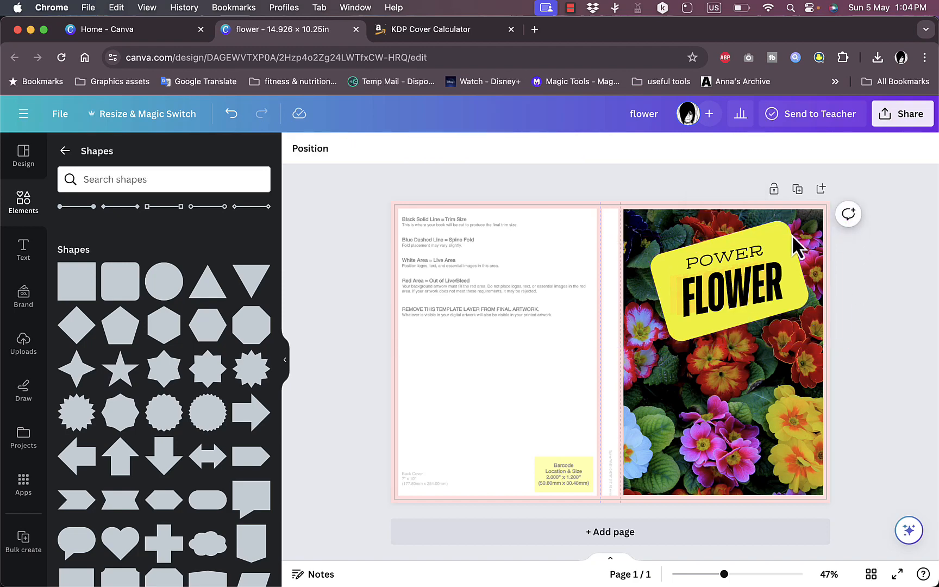
# - Set the transparency of the yellow rectangle behind the title to 66
pyautogui.click(774, 236)
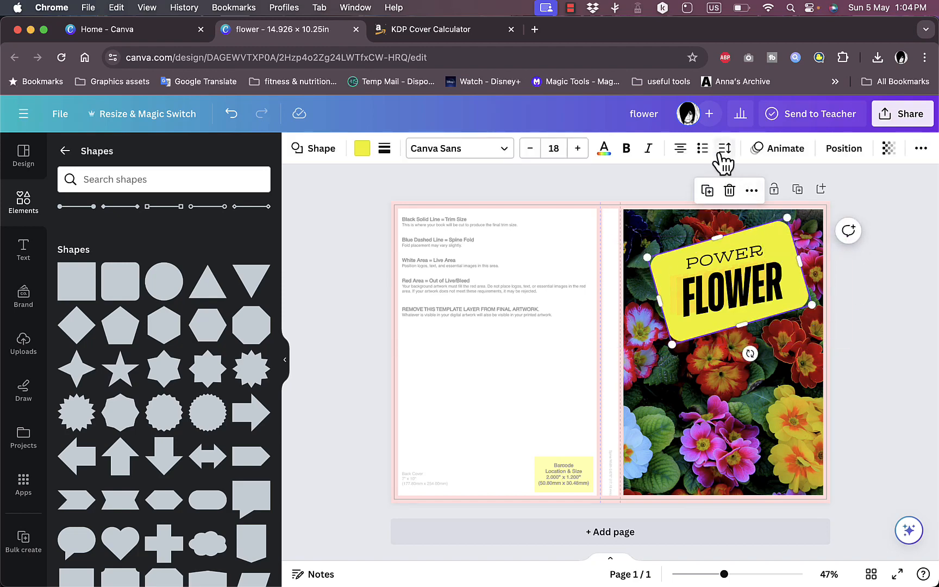
pyautogui.click(889, 151)
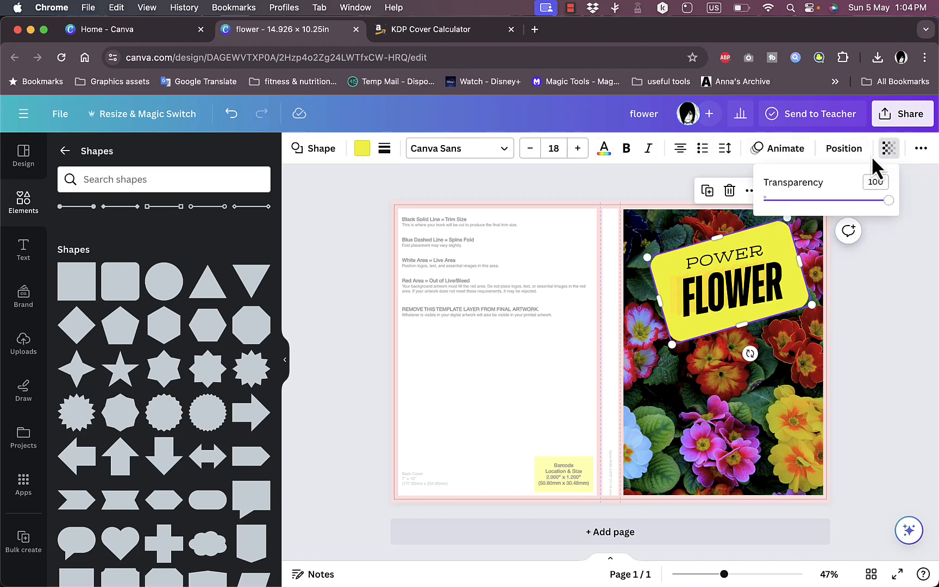
pyautogui.moveTo(885, 201); pyautogui.dragTo(847, 202)
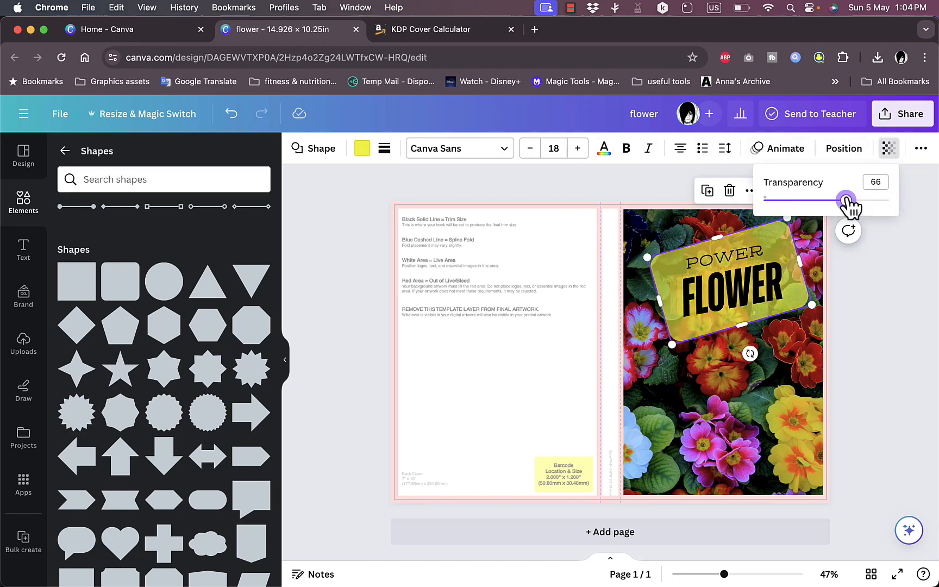
pyautogui.click(909, 293)
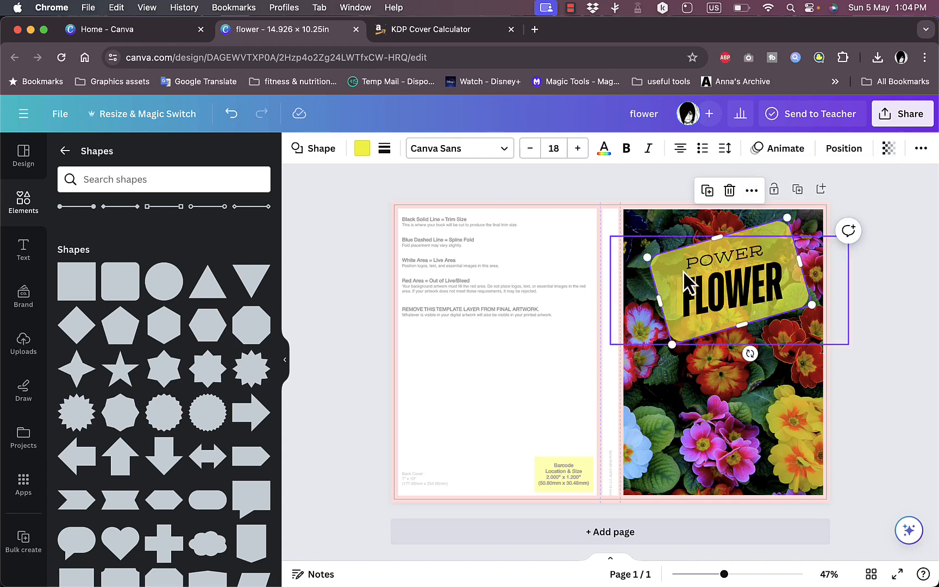
pyautogui.click(845, 396)
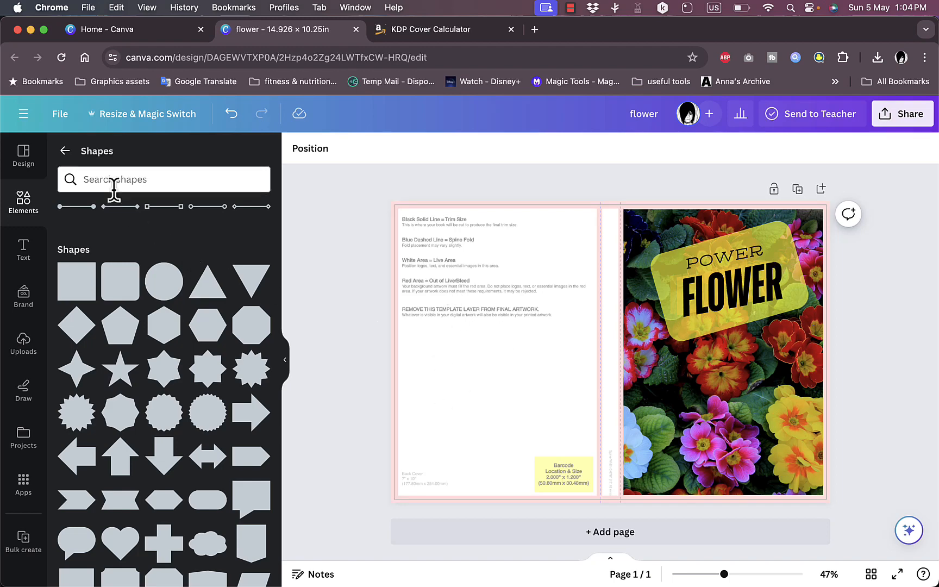
# - Add a square frame to the back cover and stretch it to fill the whole back cover area inside the template margins
pyautogui.click(65, 150)
pyautogui.scroll(-10, 168, 345)
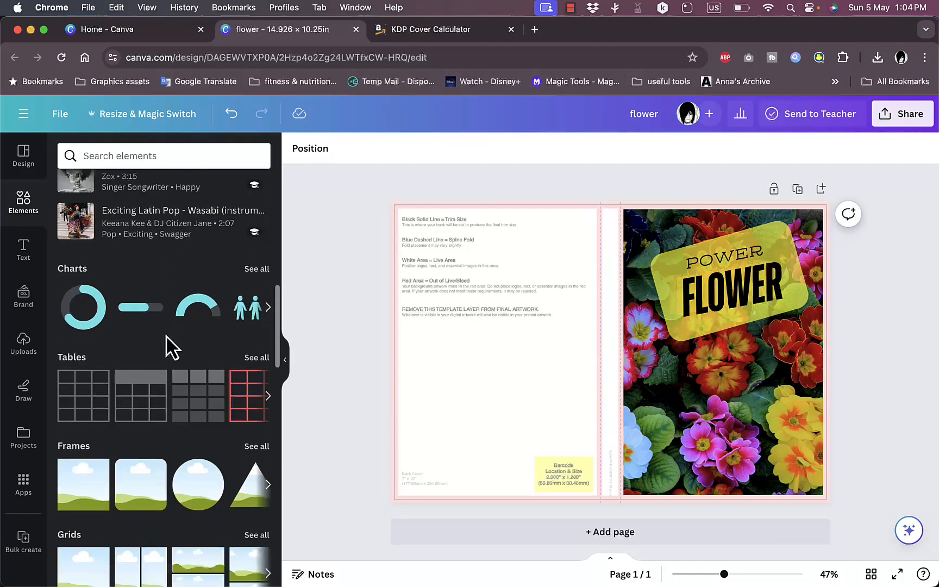
pyautogui.scroll(-3, 165, 335)
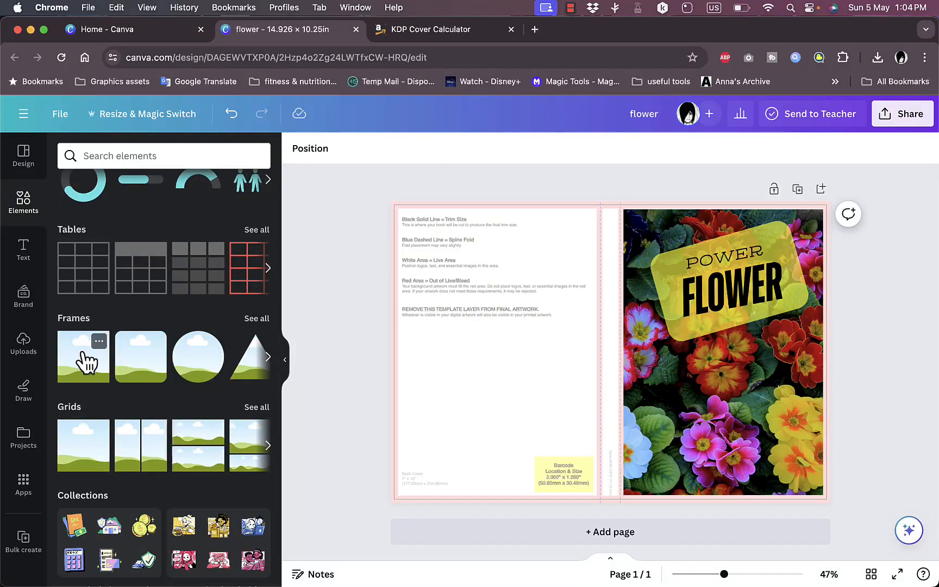
pyautogui.moveTo(86, 361); pyautogui.dragTo(429, 306)
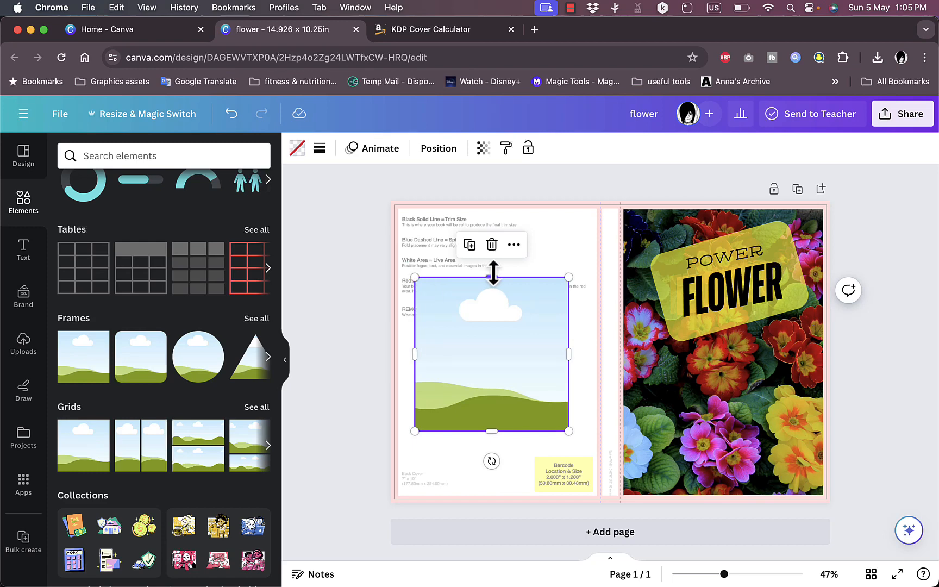
pyautogui.moveTo(493, 272); pyautogui.dragTo(494, 205)
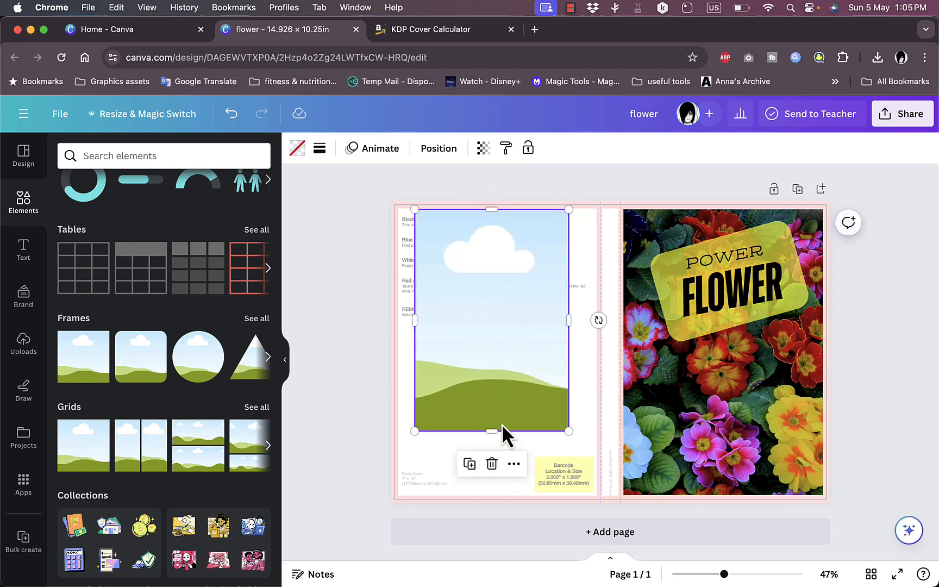
pyautogui.moveTo(488, 433); pyautogui.dragTo(484, 496)
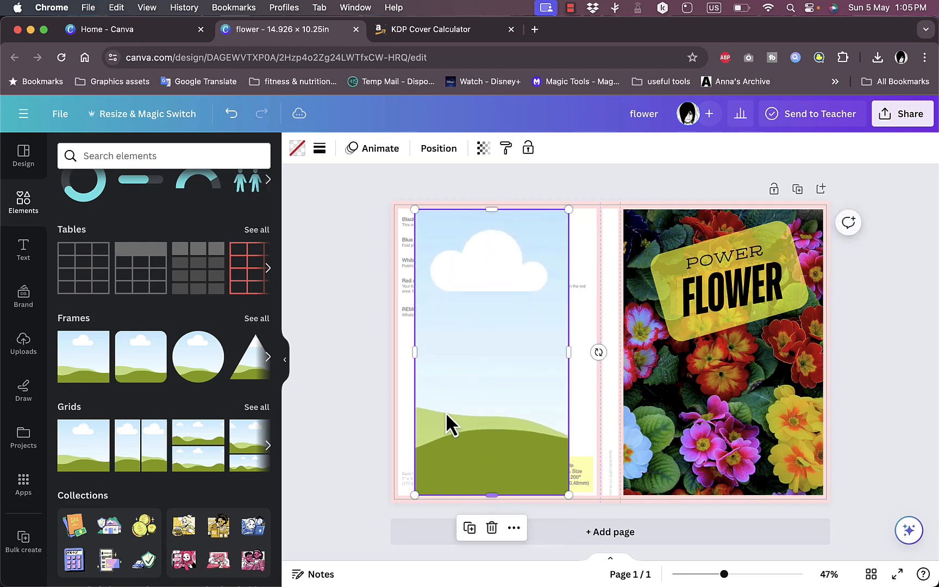
pyautogui.moveTo(414, 356); pyautogui.dragTo(397, 356)
pyautogui.moveTo(565, 350); pyautogui.dragTo(595, 350)
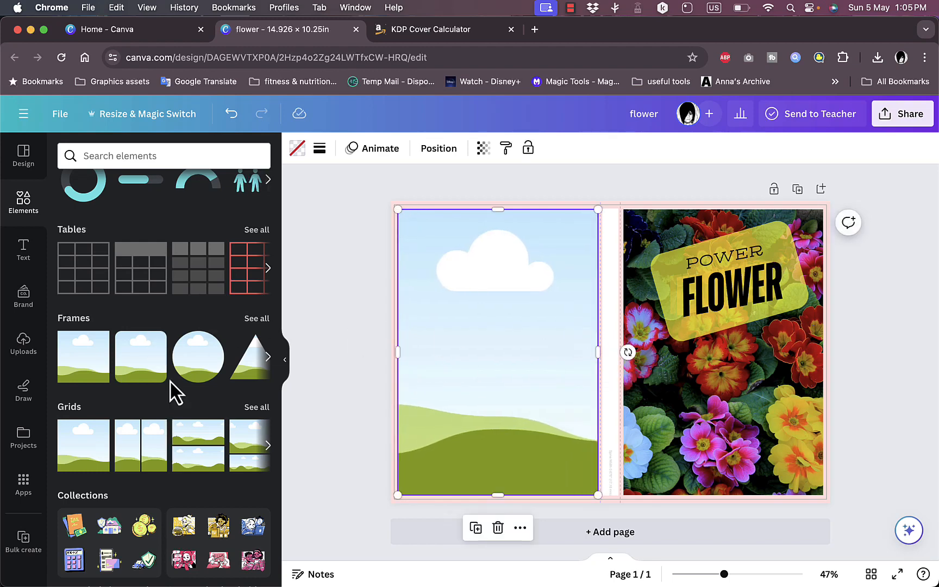
# - Search the elements library for "flowers"
pyautogui.scroll(-3, 172, 387)
pyautogui.scroll(15, 175, 390)
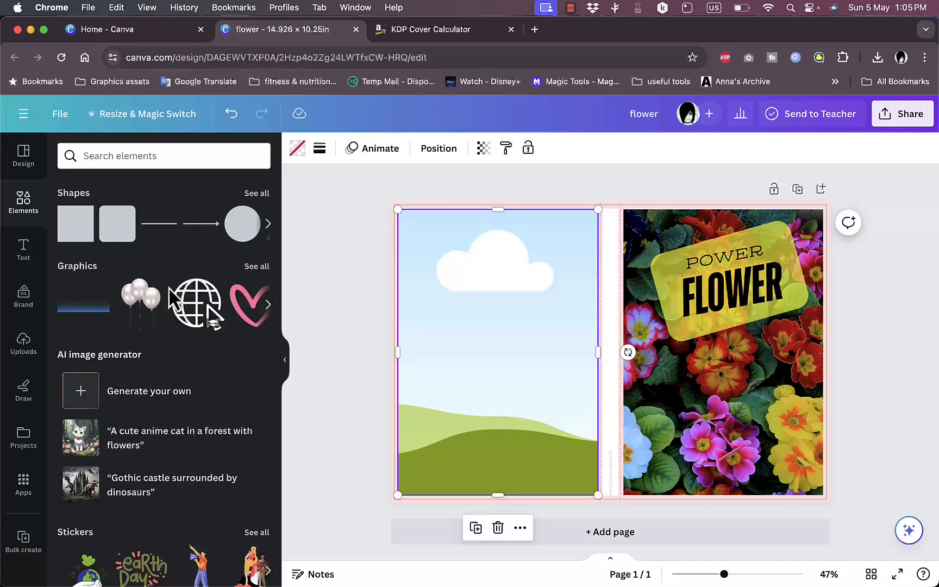
pyautogui.click(149, 144)
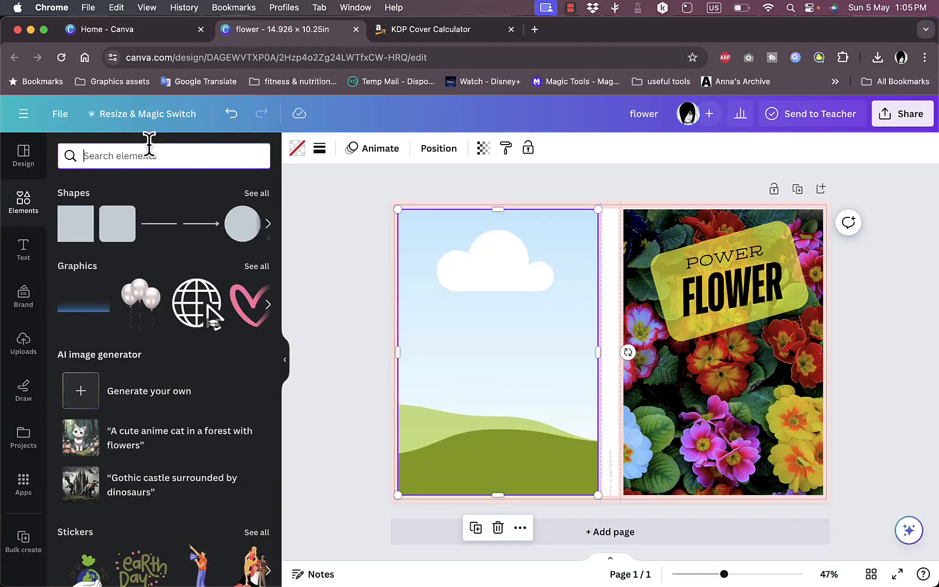
pyautogui.write('flowers')
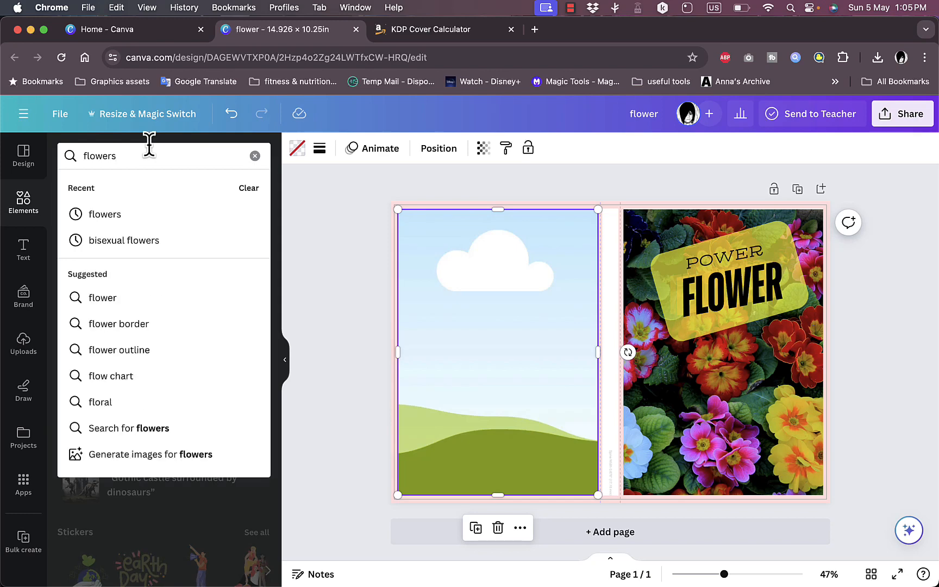
pyautogui.press('Return')
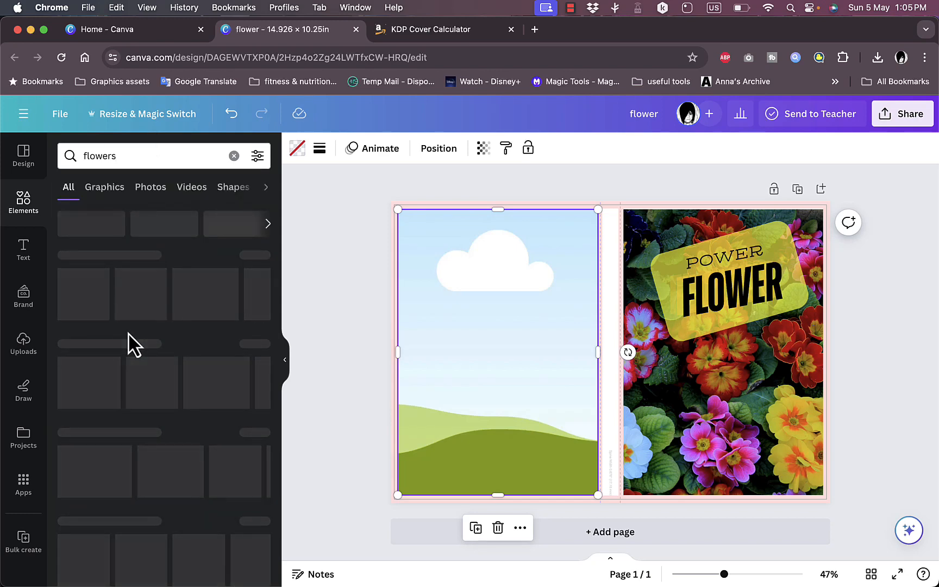
pyautogui.scroll(-2, 166, 280)
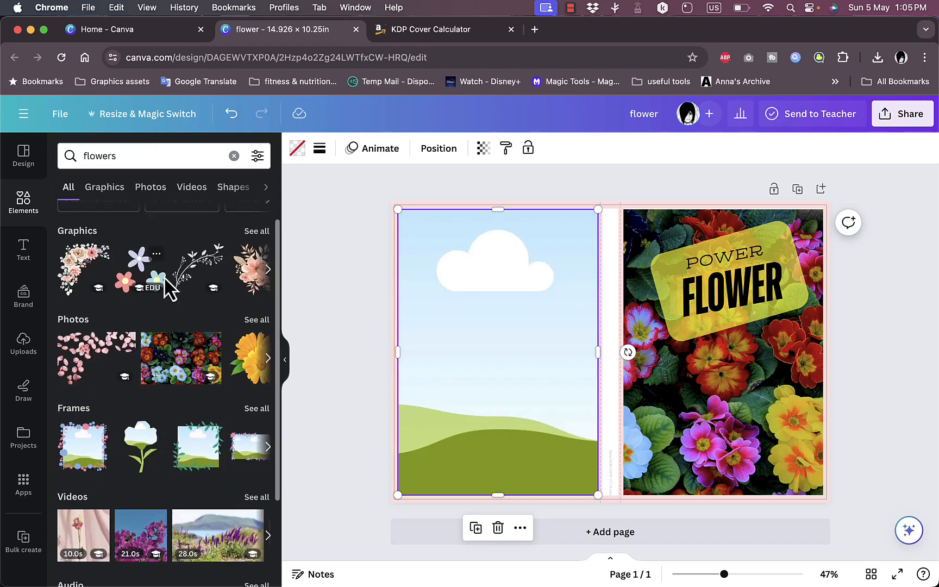
# - Add the graphic of three pastel flowers to the front cover, scale it down and place it just below the title
pyautogui.moveTo(143, 250); pyautogui.dragTo(687, 373)
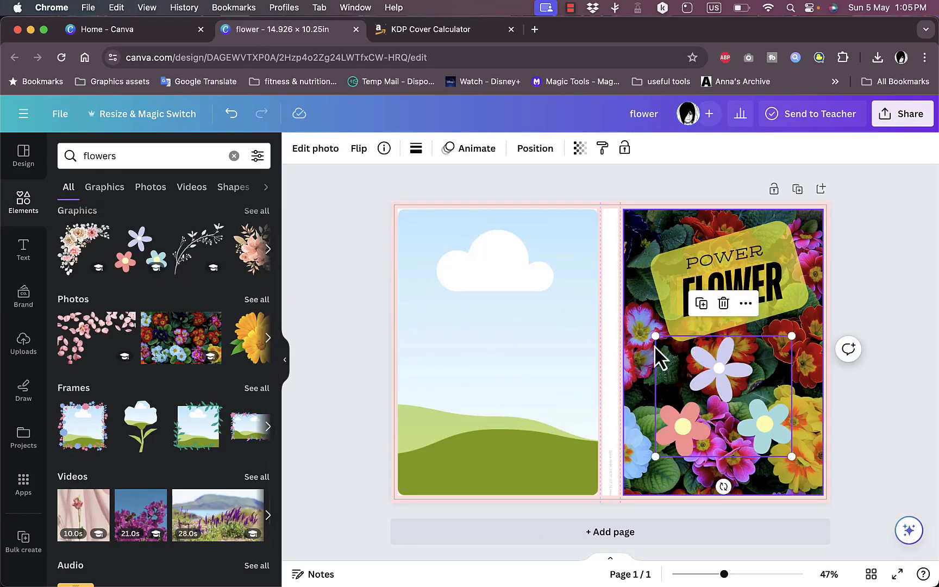
pyautogui.moveTo(655, 341); pyautogui.dragTo(688, 360)
pyautogui.moveTo(731, 395); pyautogui.dragTo(706, 348)
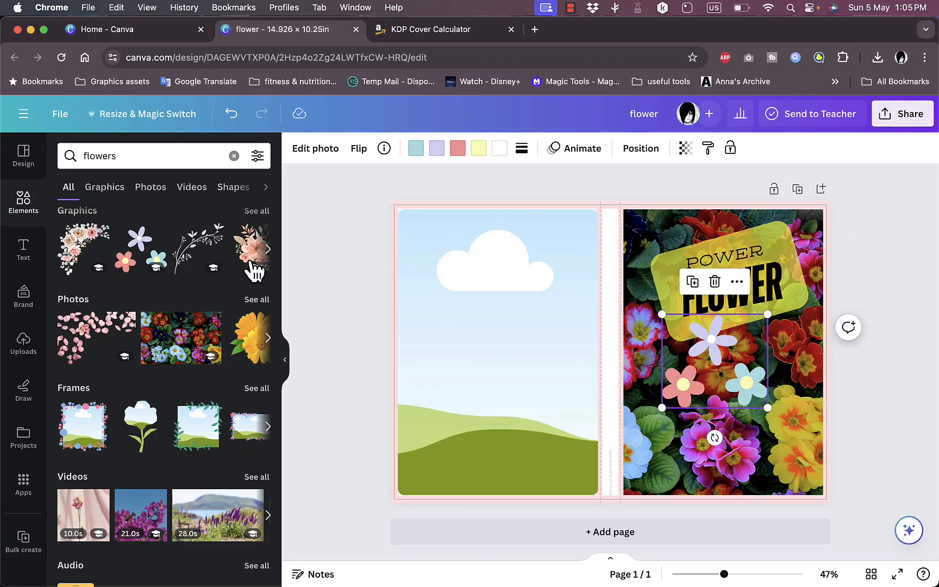
# - Fill the back cover frame with the peach watercolour bouquet graphic and shift the image slightly within its crop
pyautogui.hscroll(3, 253, 267)
pyautogui.moveTo(191, 255); pyautogui.dragTo(501, 286)
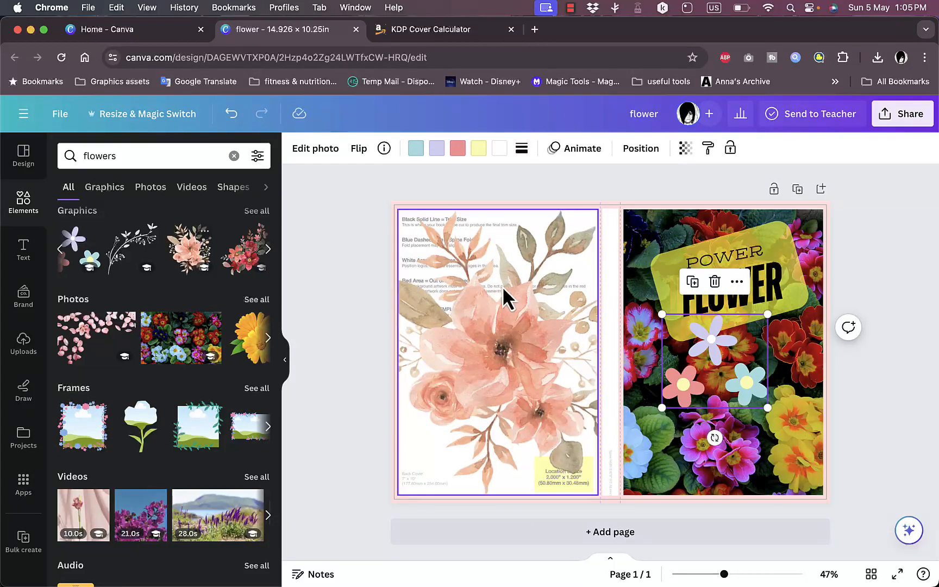
pyautogui.doubleClick(452, 274)
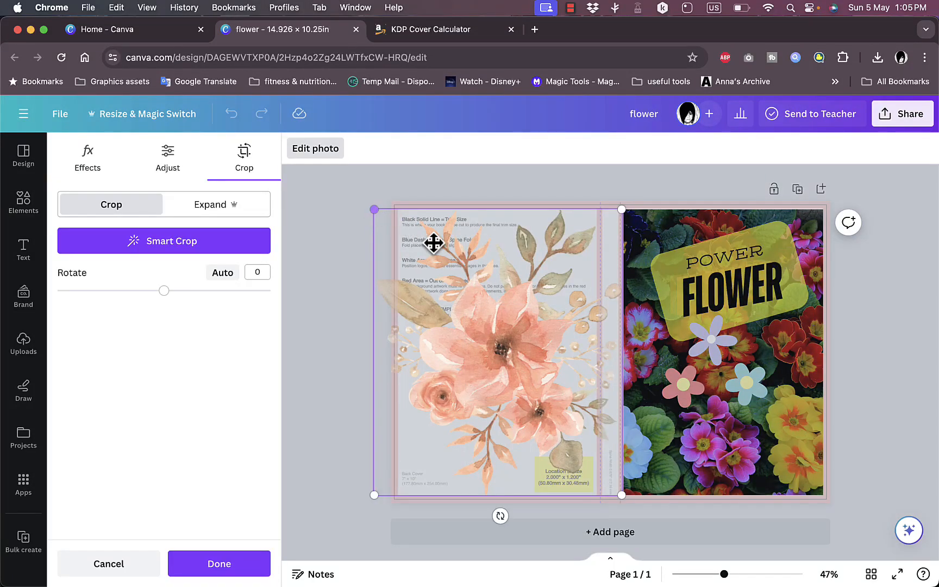
pyautogui.moveTo(497, 297); pyautogui.dragTo(488, 297)
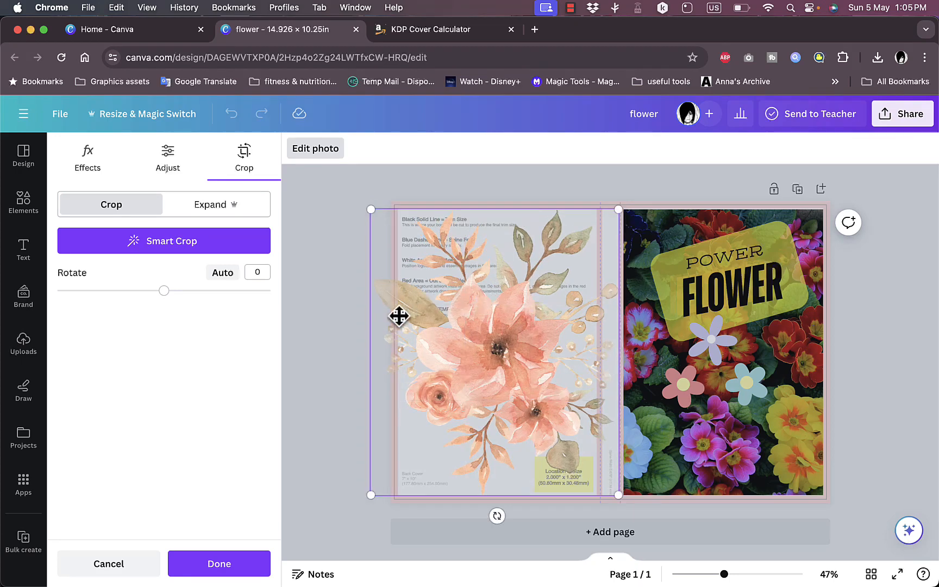
pyautogui.click(321, 314)
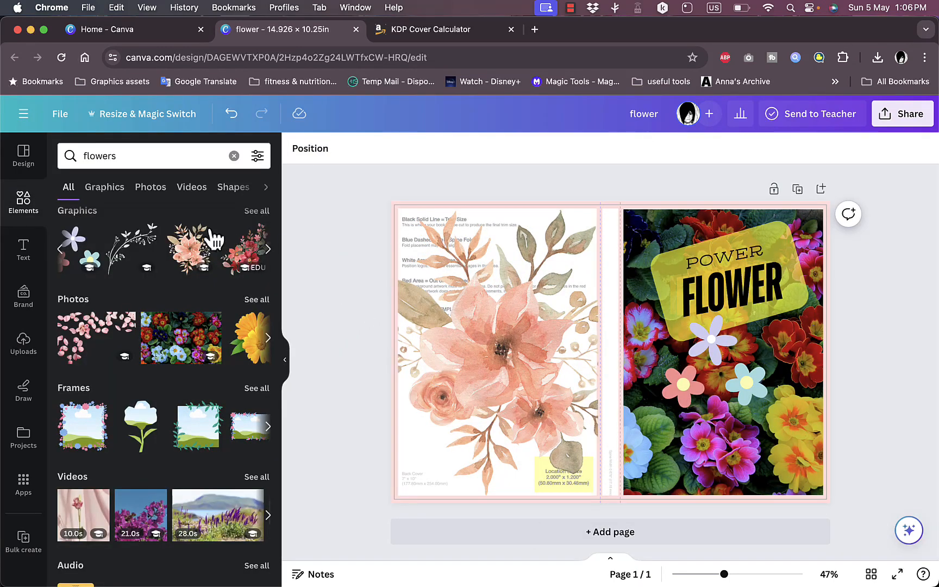
# - Search the elements library for "background" and fill the back cover frame with the pink and blue watercolour cloud graphic
pyautogui.click(144, 157)
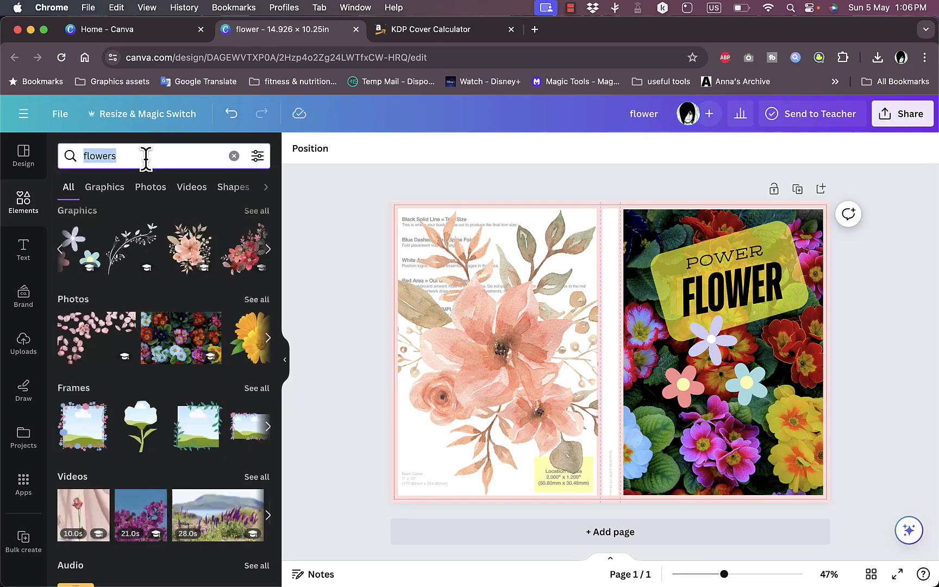
pyautogui.write('back')
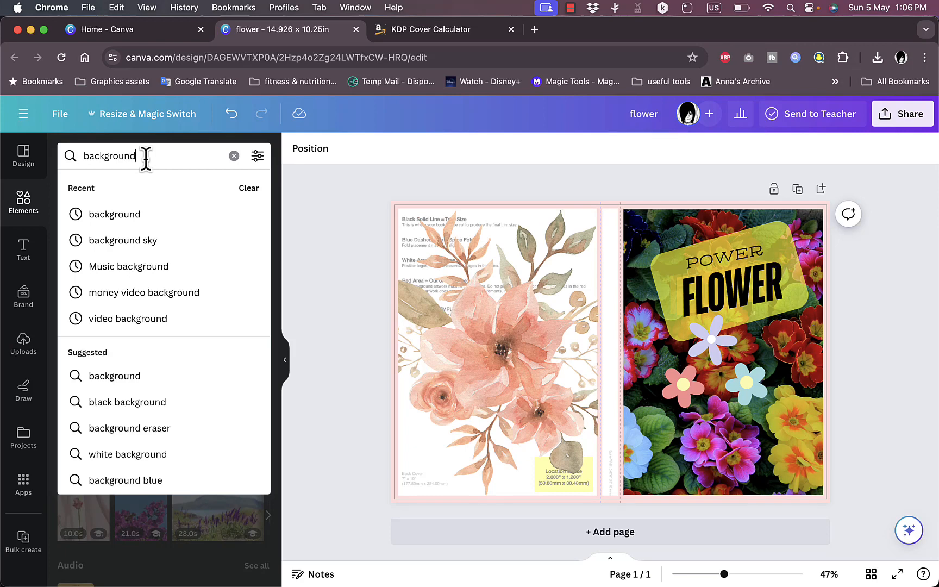
pyautogui.write('ground')
pyautogui.click(126, 220)
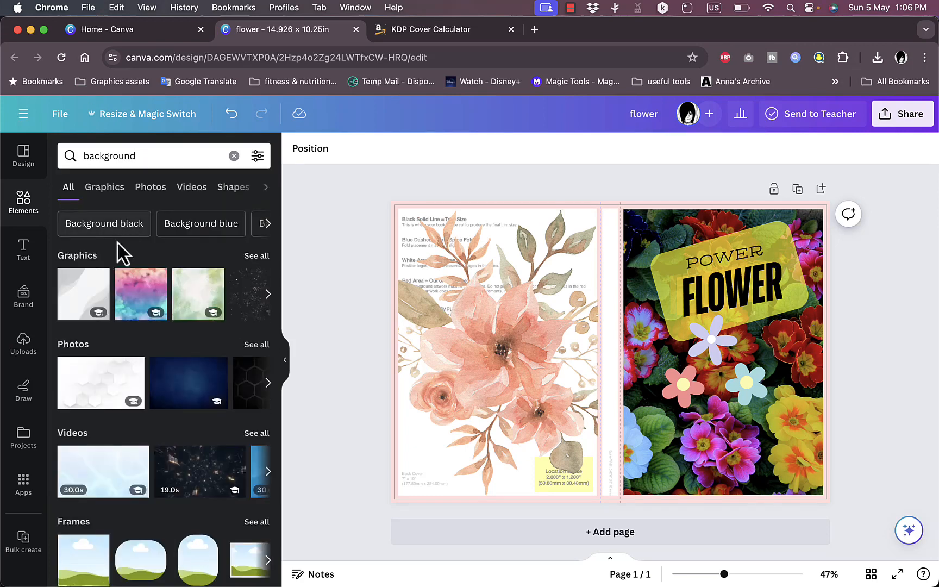
pyautogui.moveTo(139, 290); pyautogui.dragTo(428, 288)
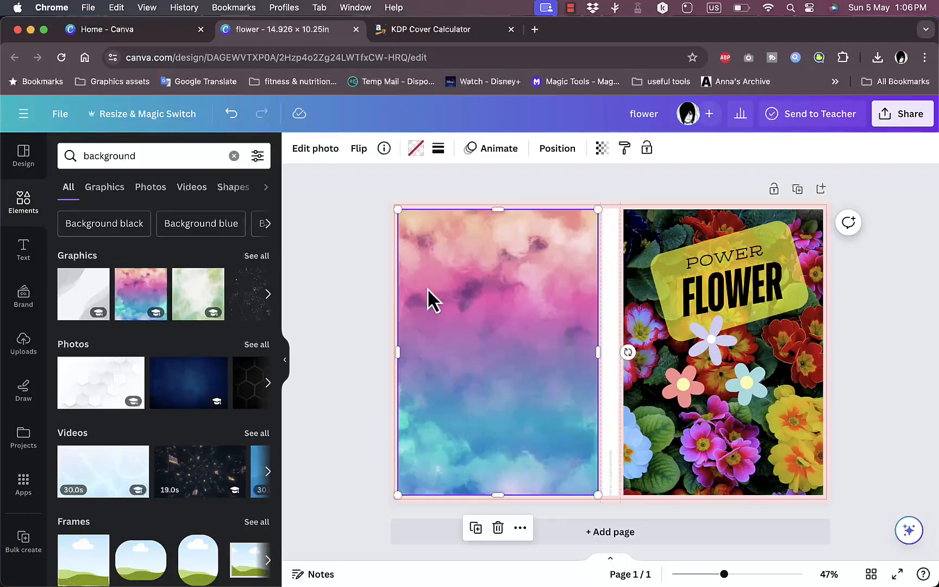
# - Send the back cover image backward one layer so it lies behind the template
pyautogui.click(520, 529)
pyautogui.moveTo(614, 270)
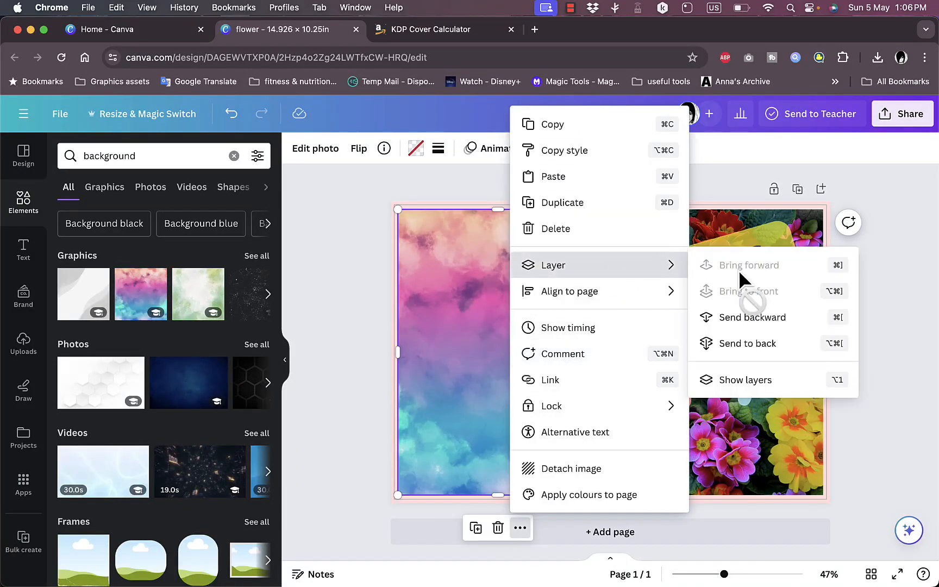
pyautogui.click(748, 315)
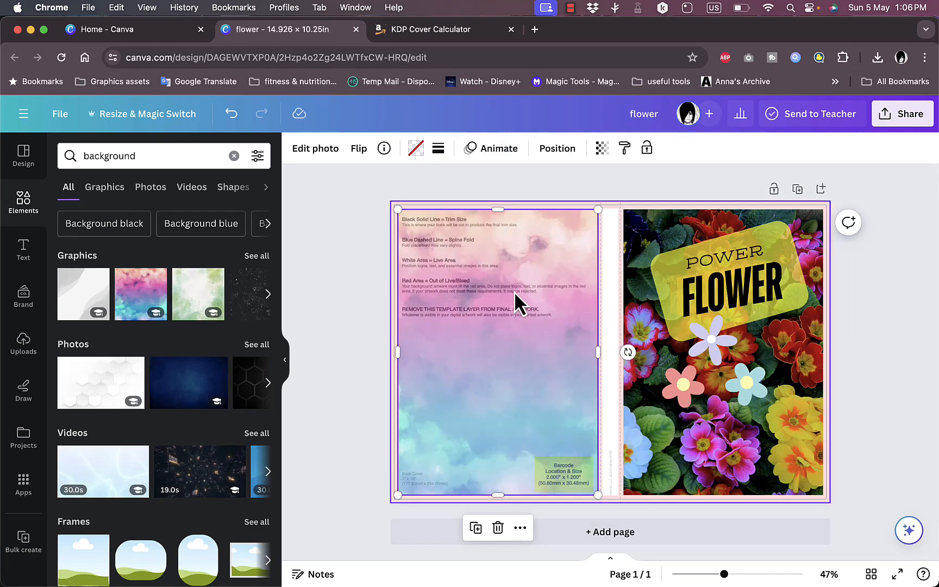
pyautogui.click(344, 351)
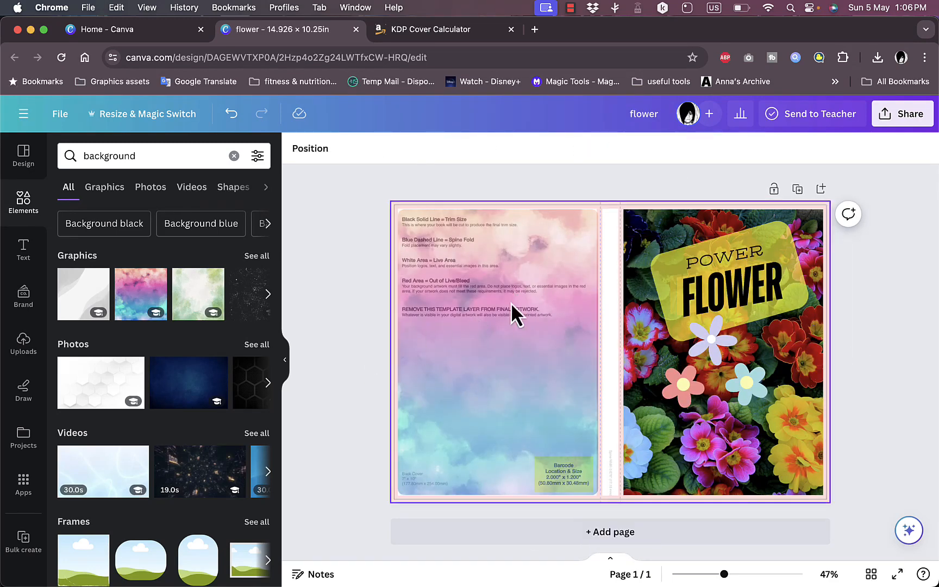
pyautogui.doubleClick(163, 158)
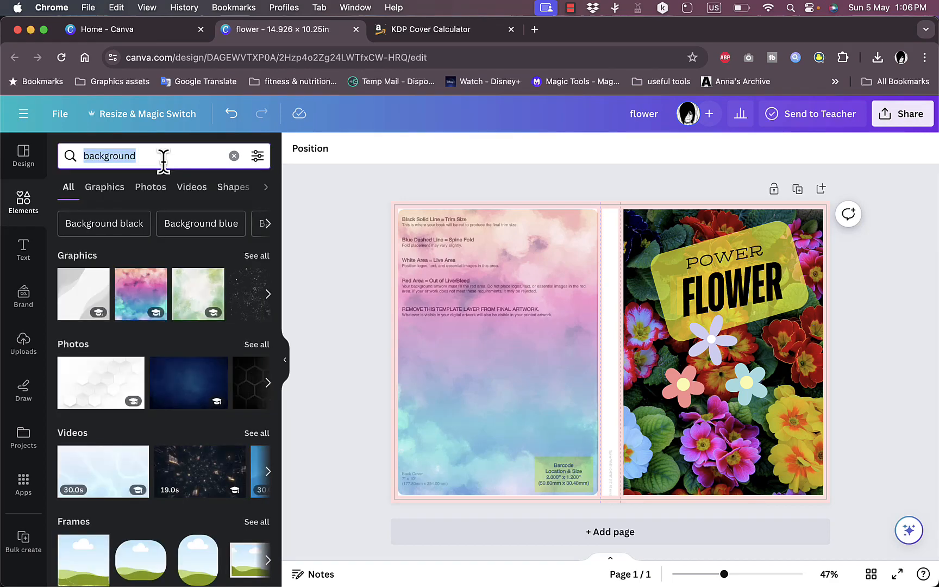
pyautogui.write('f')
pyautogui.click(451, 307)
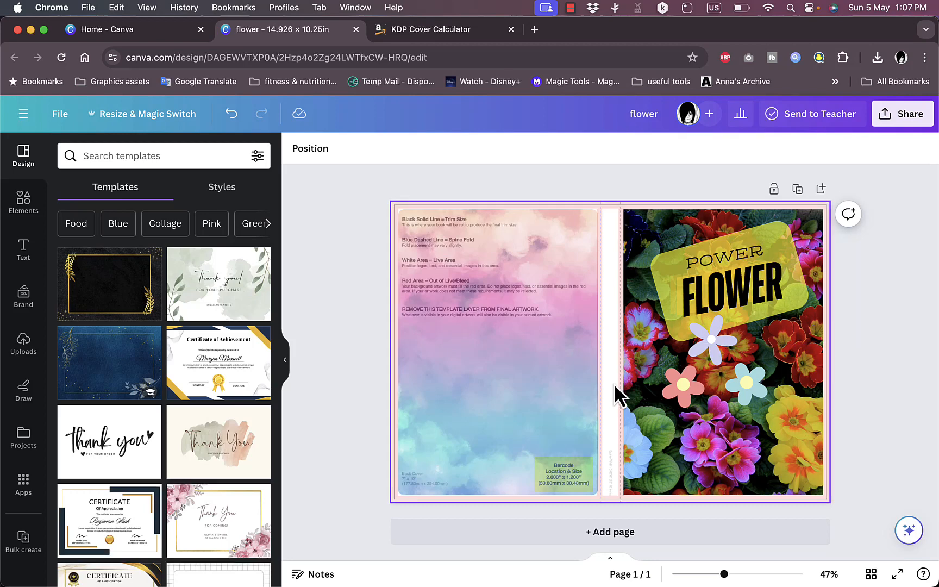
# - Add the neon "Glamping" text style to the cover and rotate it to read downward along the spine
pyautogui.click(39, 267)
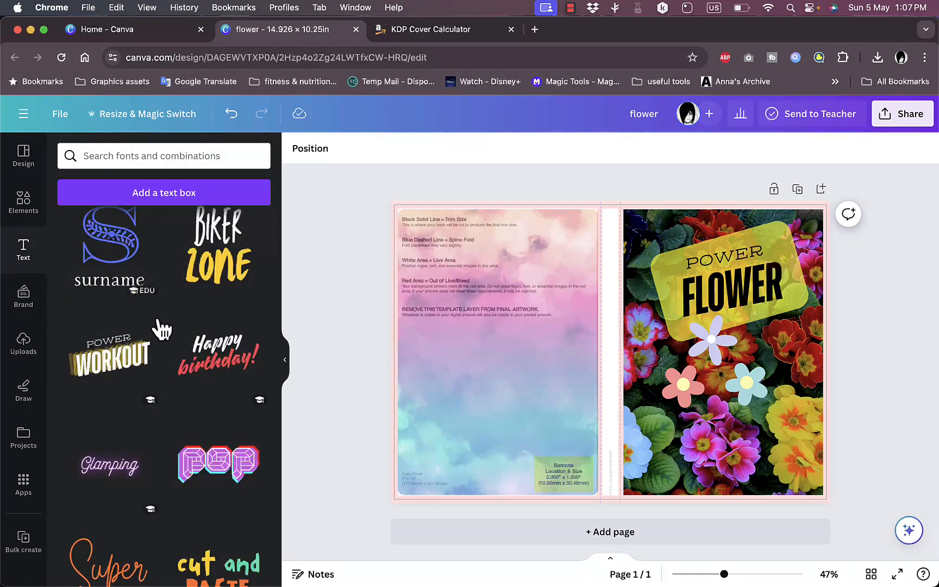
pyautogui.scroll(-3, 164, 331)
pyautogui.moveTo(92, 359); pyautogui.dragTo(526, 308)
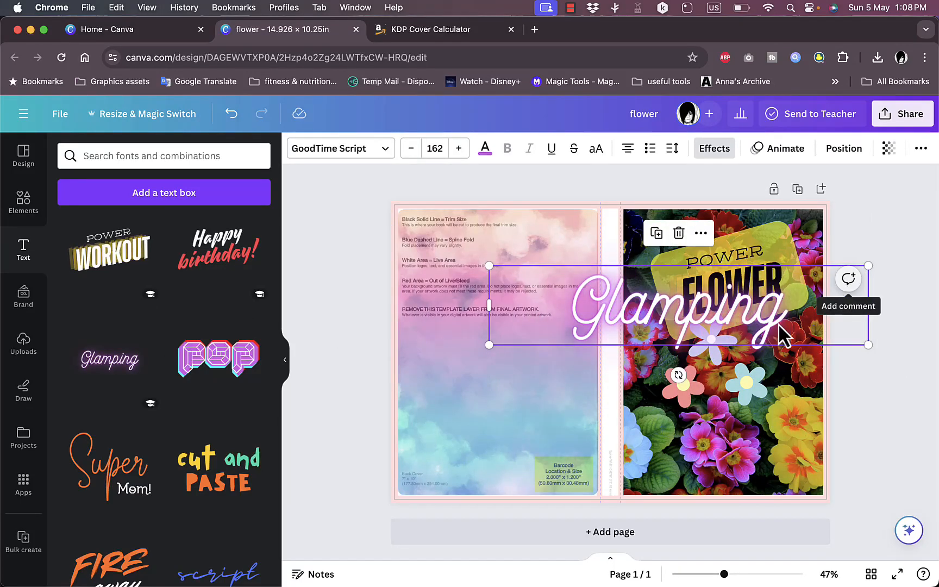
pyautogui.moveTo(679, 375); pyautogui.dragTo(548, 315)
pyautogui.moveTo(681, 304); pyautogui.dragTo(625, 311)
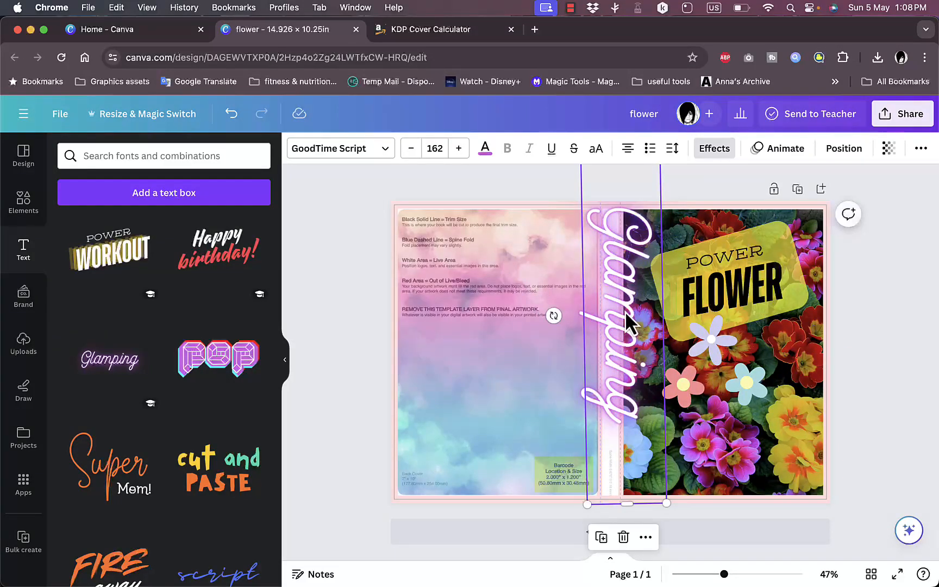
# - Replace the vertical neon text with "flowers", scale it down to about size 51.3 and move it onto the spine
pyautogui.write('fl')
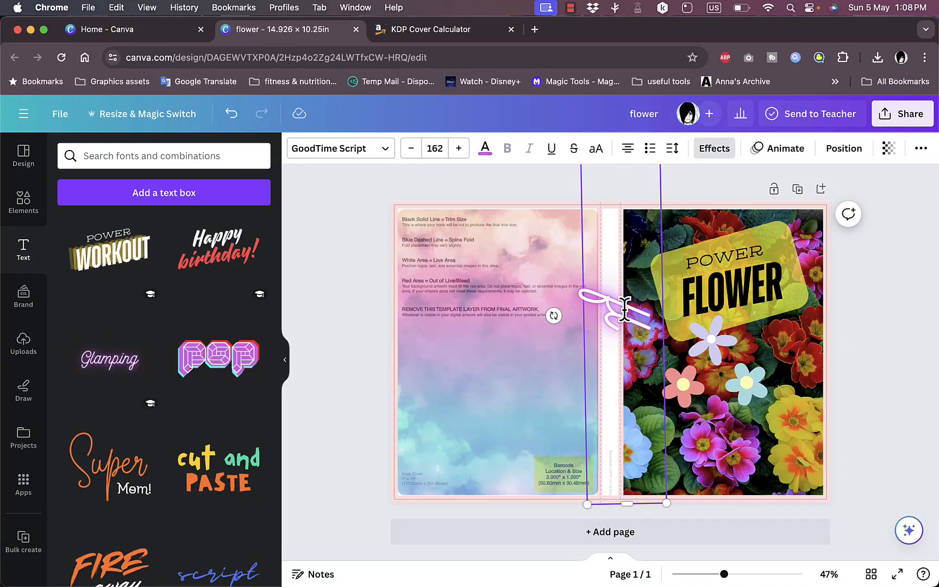
pyautogui.write('owers')
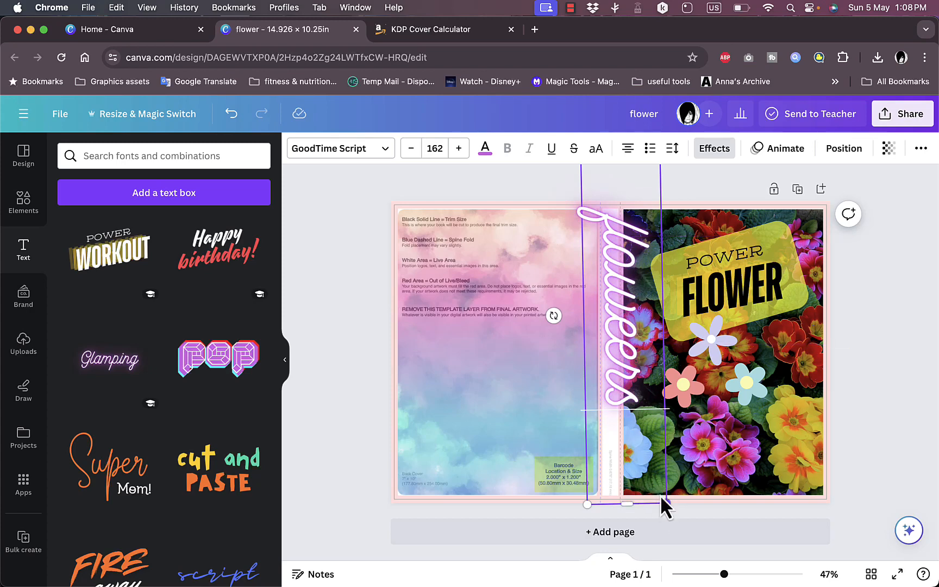
pyautogui.moveTo(664, 507); pyautogui.dragTo(542, 265)
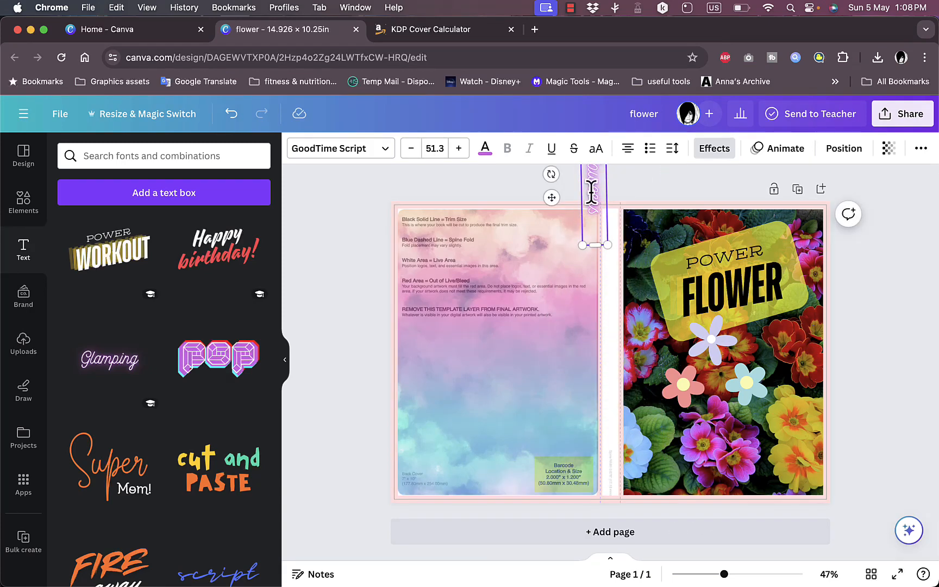
pyautogui.moveTo(592, 192); pyautogui.dragTo(599, 262)
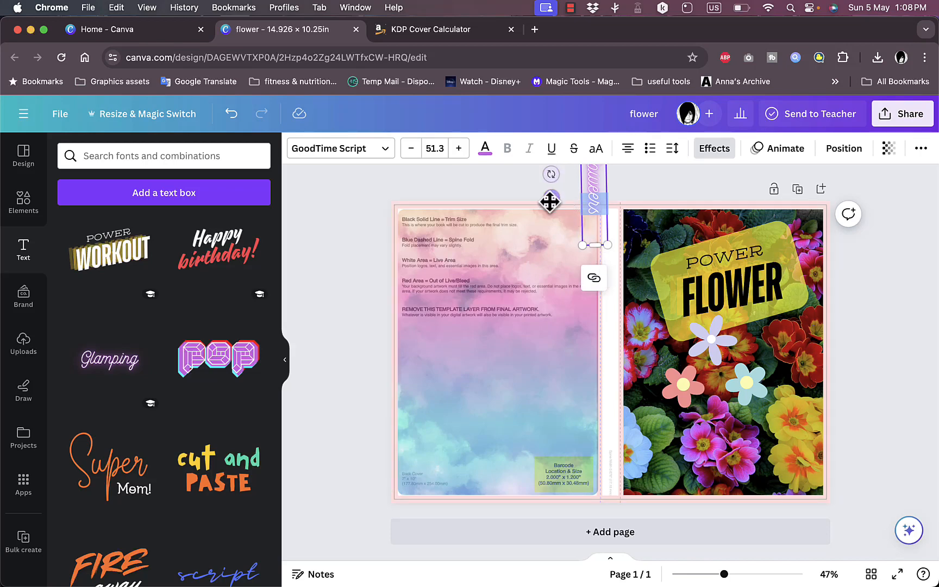
pyautogui.moveTo(551, 208); pyautogui.dragTo(574, 337)
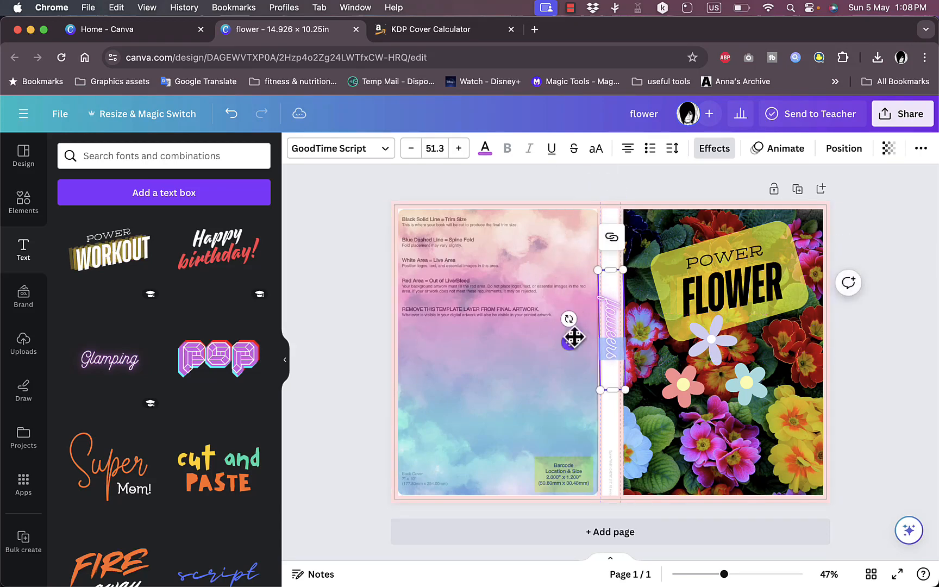
# - Shrink the "flowers" spine text to about size 27.2 so it fits between the spine fold lines
pyautogui.moveTo(598, 270); pyautogui.dragTo(613, 305)
pyautogui.moveTo(576, 359); pyautogui.dragTo(575, 341)
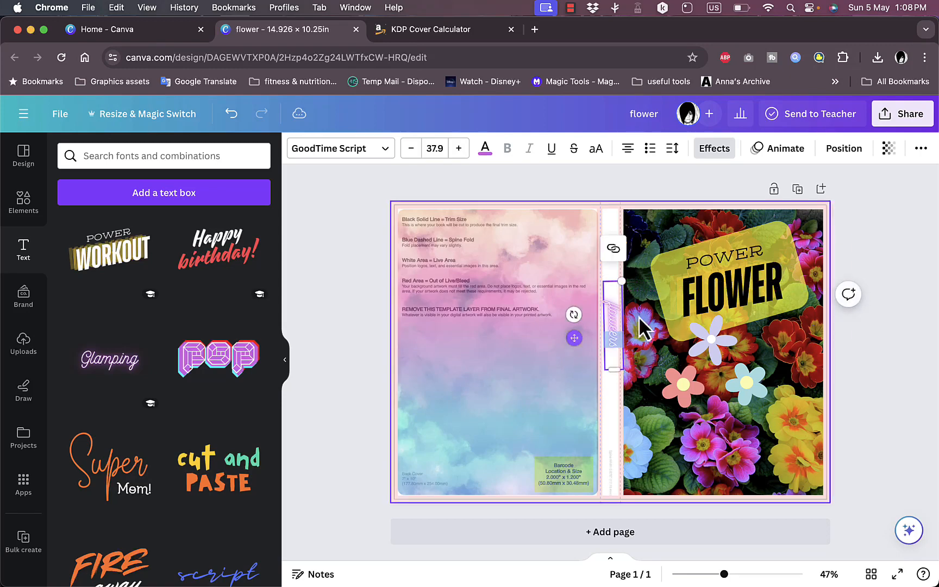
pyautogui.scroll(6, 619, 281)
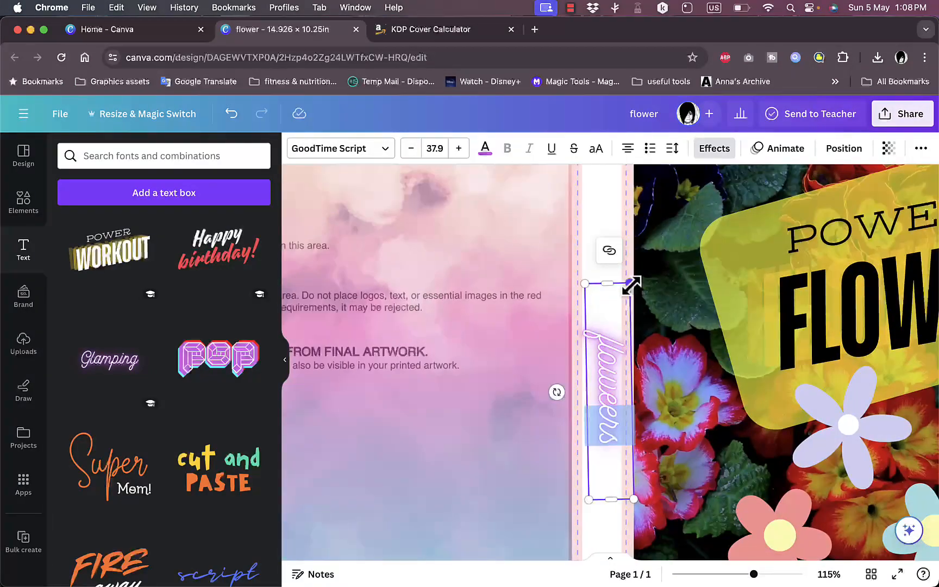
pyautogui.moveTo(630, 283); pyautogui.dragTo(619, 343)
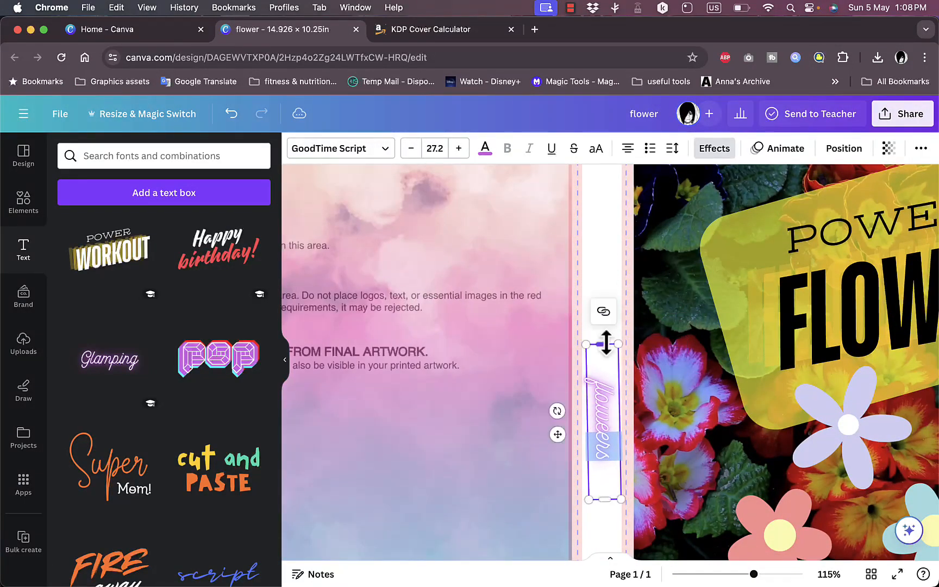
pyautogui.click(591, 265)
# - Open the sharing and export options for the finished cover design
pyautogui.scroll(-5, 590, 263)
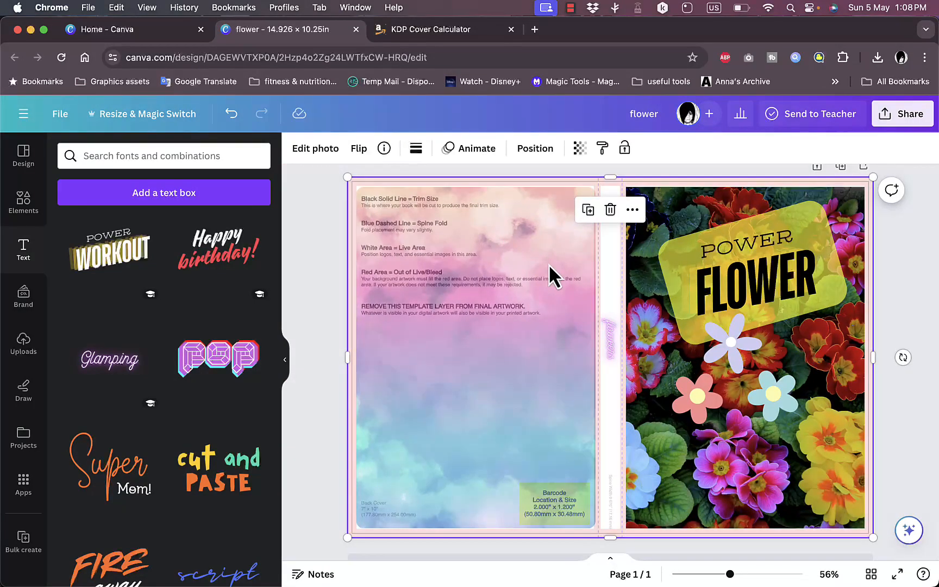
pyautogui.scroll(-1, 548, 263)
pyautogui.click(901, 115)
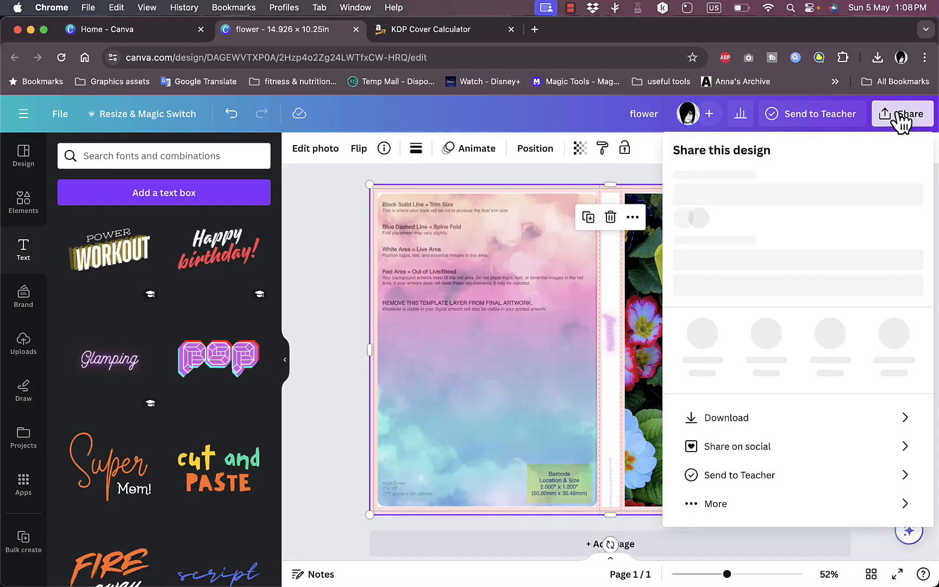